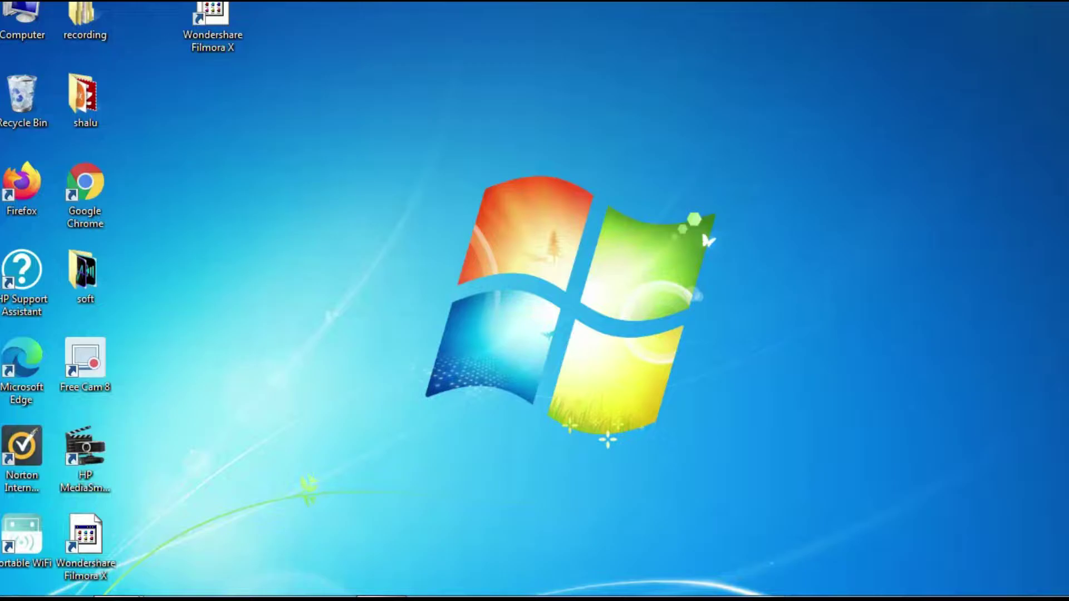
Launch Wondershare Filmora X from the desktop shortcut to an empty project.
click(380, 599)
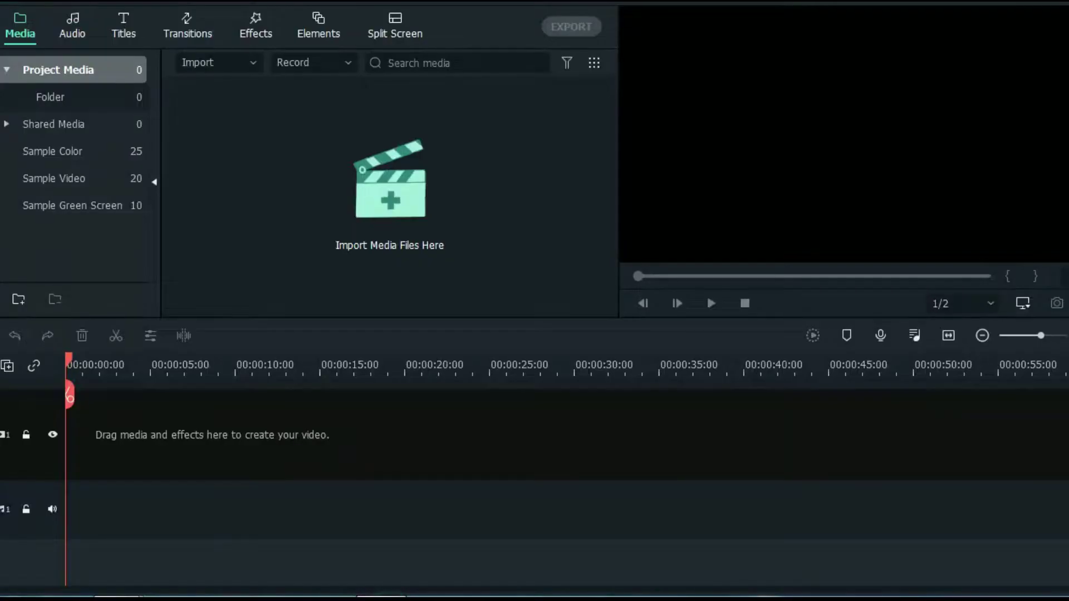
Import plane-9922 and VID_20220206_162547 into the project media.
click(387, 202)
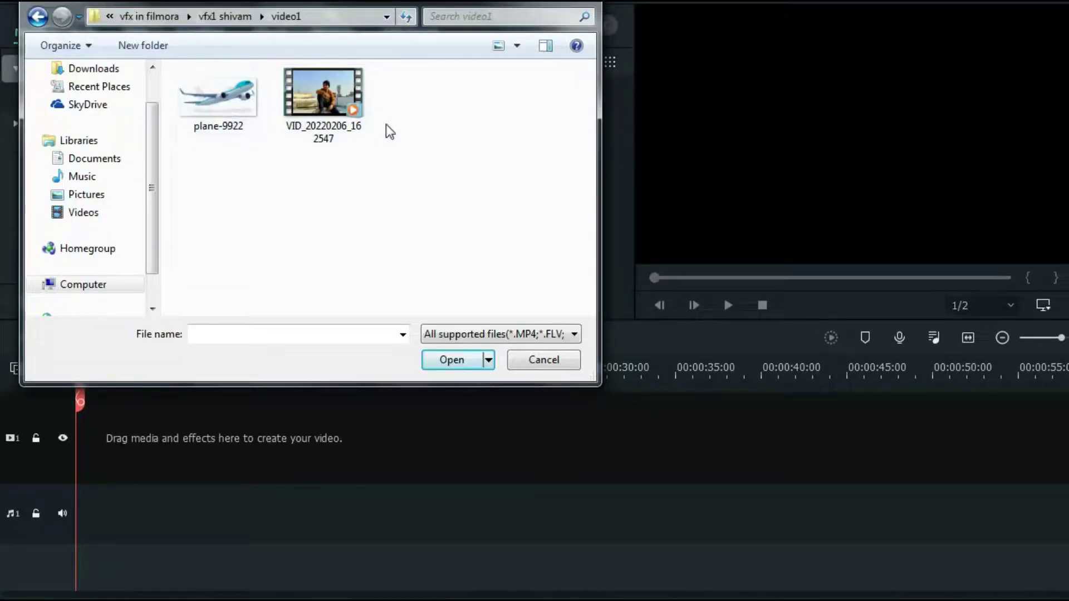
drag(440, 165, 194, 91)
click(452, 361)
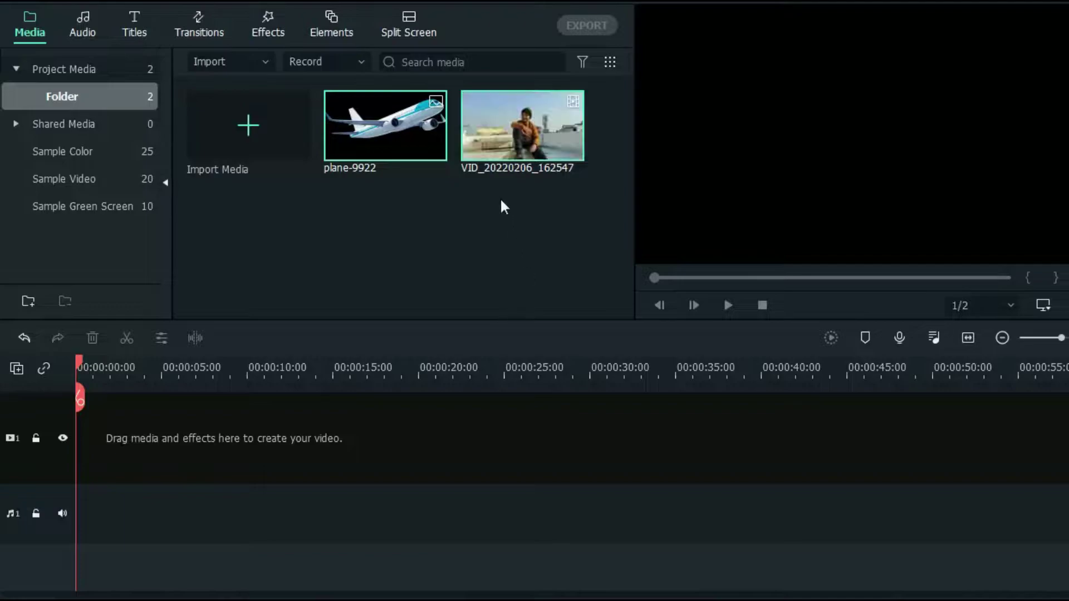
click(491, 243)
Put the rooftop video on track 1, matching the project to 1920 x 1080 30fps, and preview it.
drag(550, 127, 80, 440)
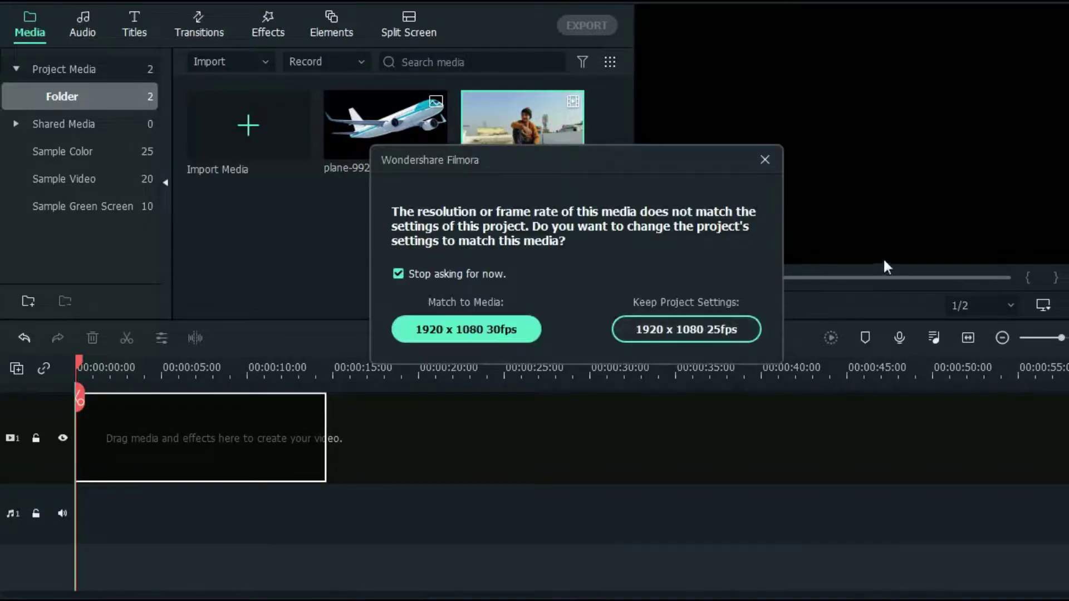
click(470, 332)
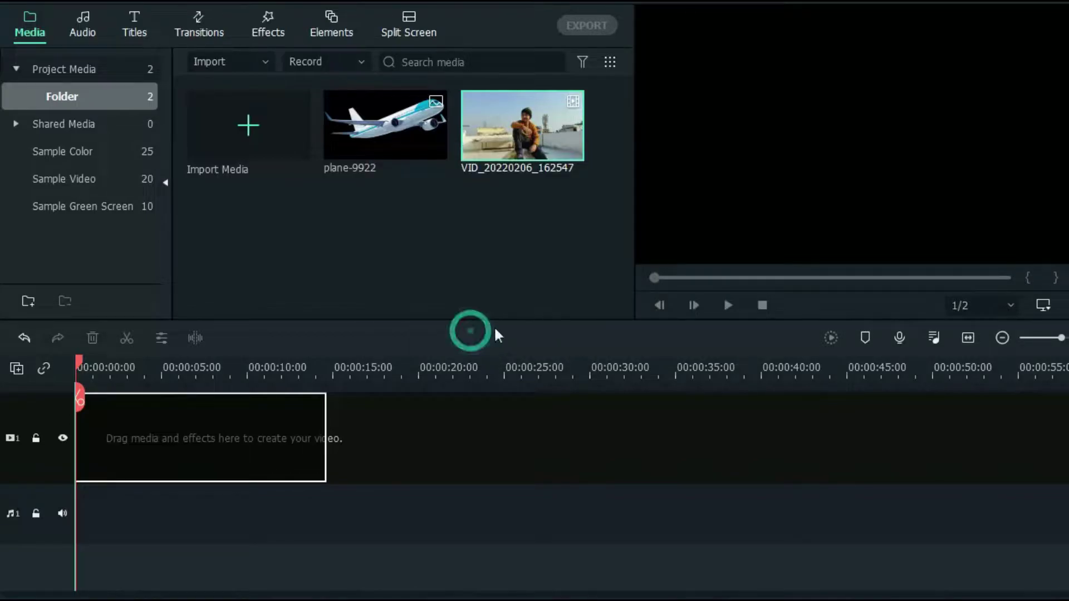
click(727, 306)
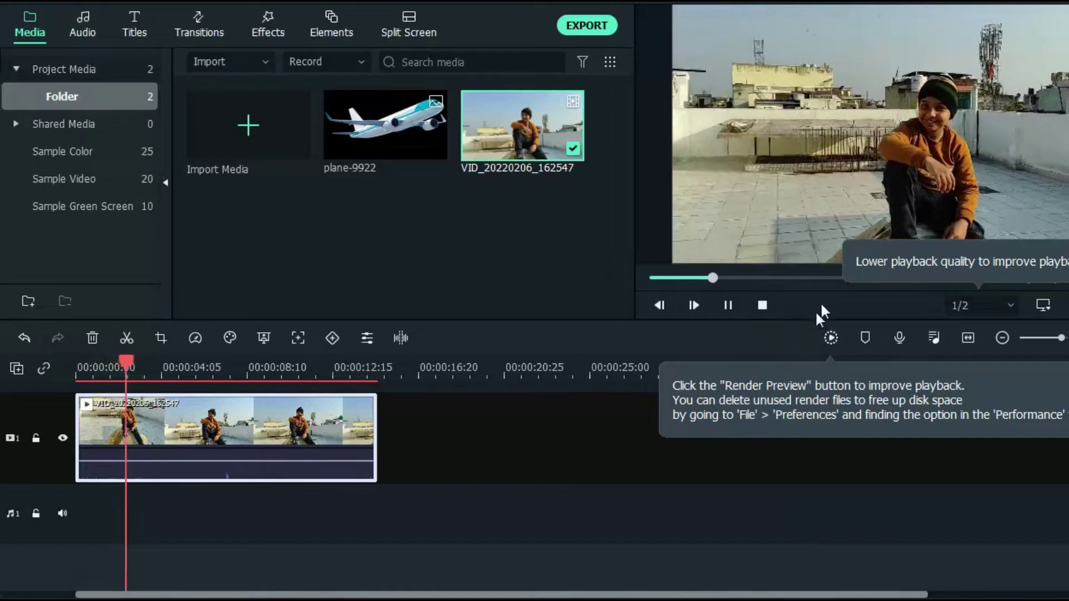
click(825, 299)
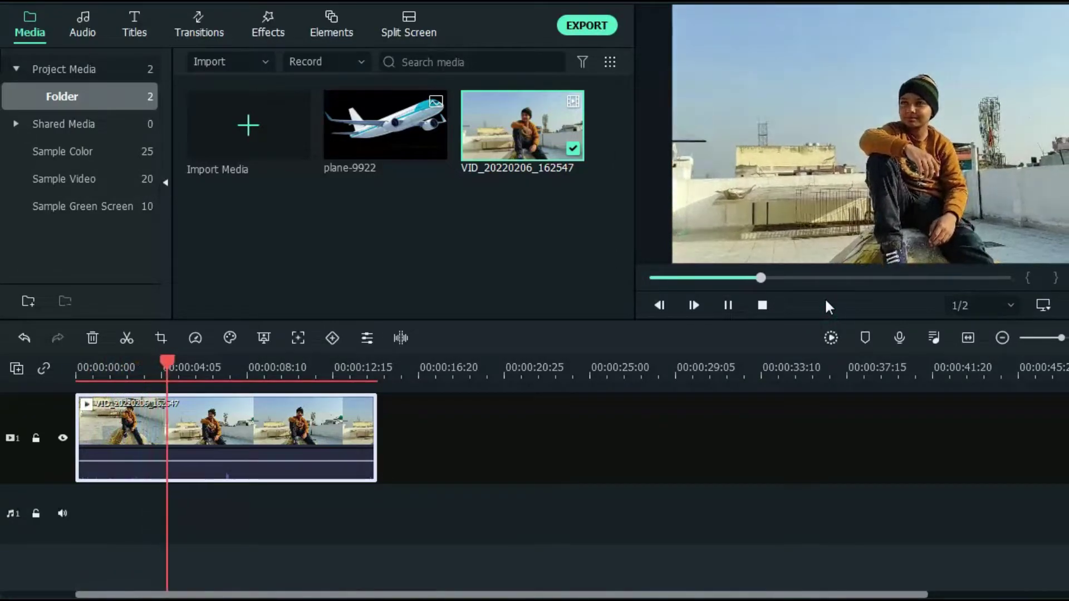
click(826, 301)
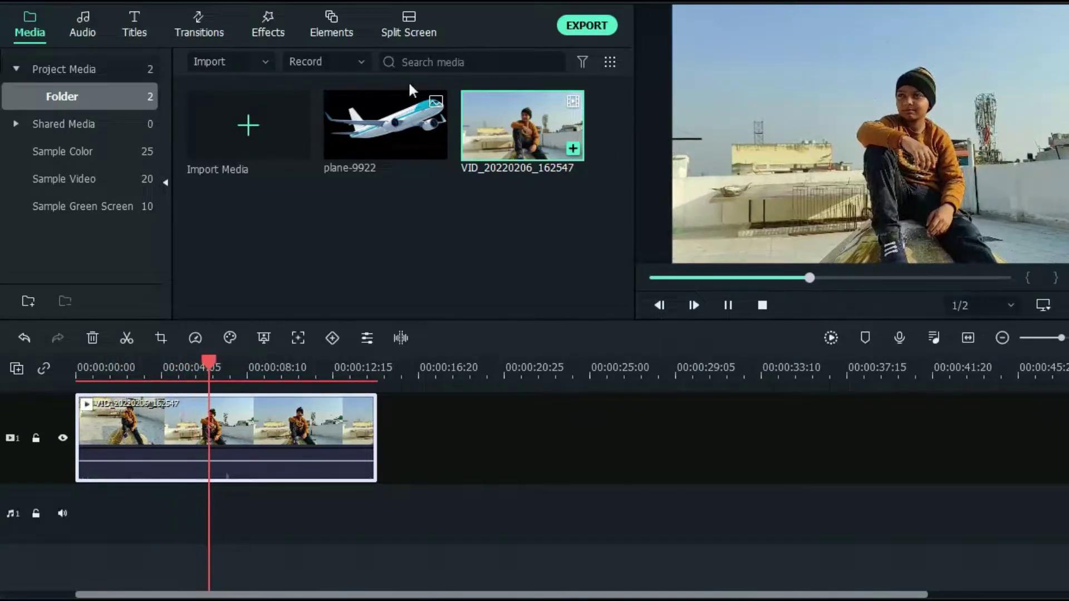
Split the rooftop clip at about 4 seconds and delete the opening part.
click(733, 306)
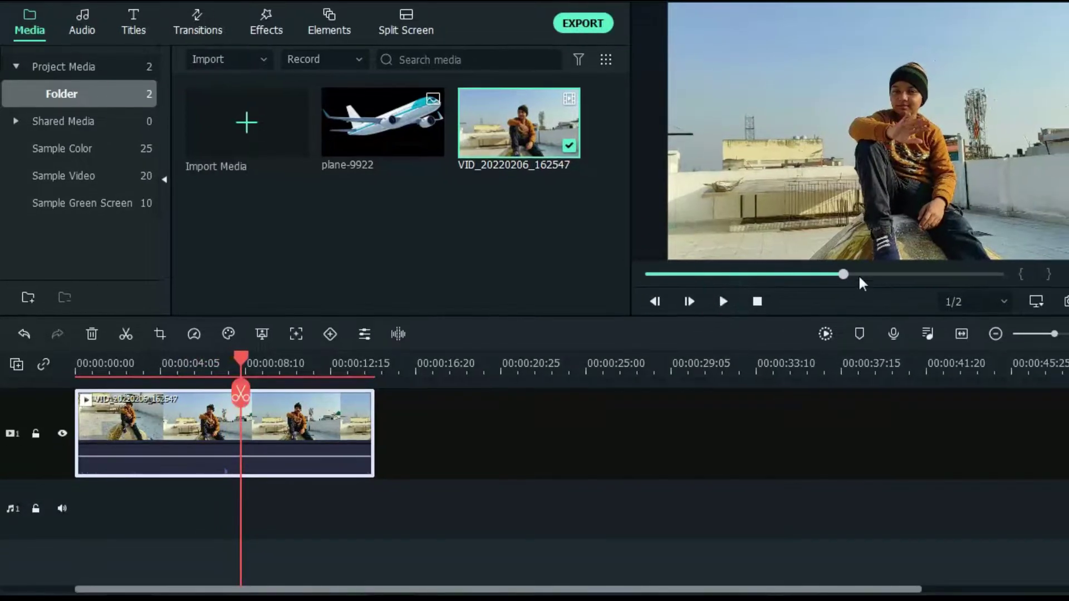
drag(843, 275, 649, 275)
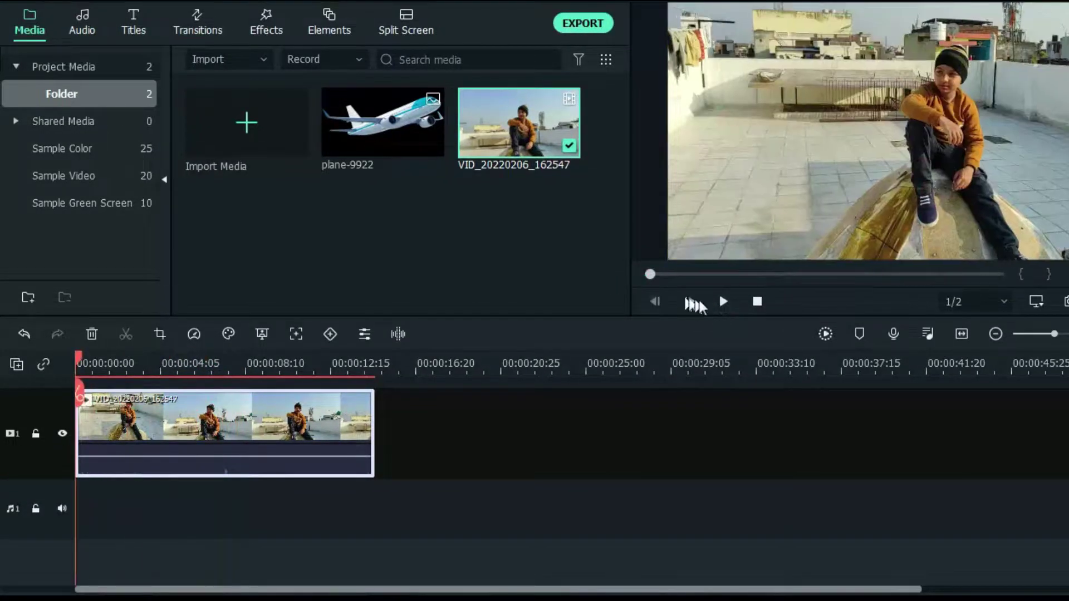
click(724, 302)
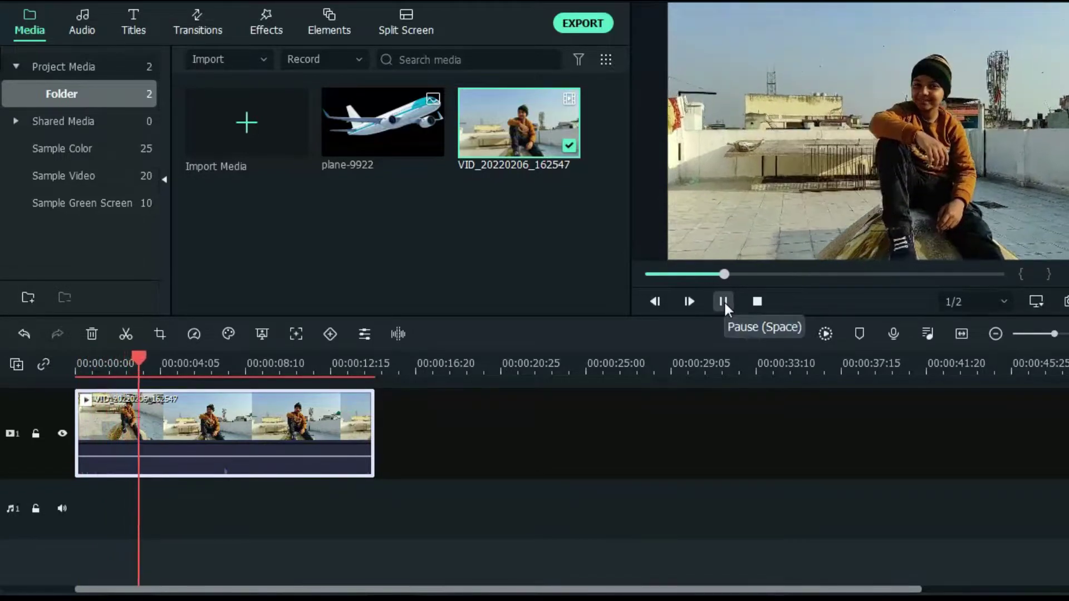
click(724, 302)
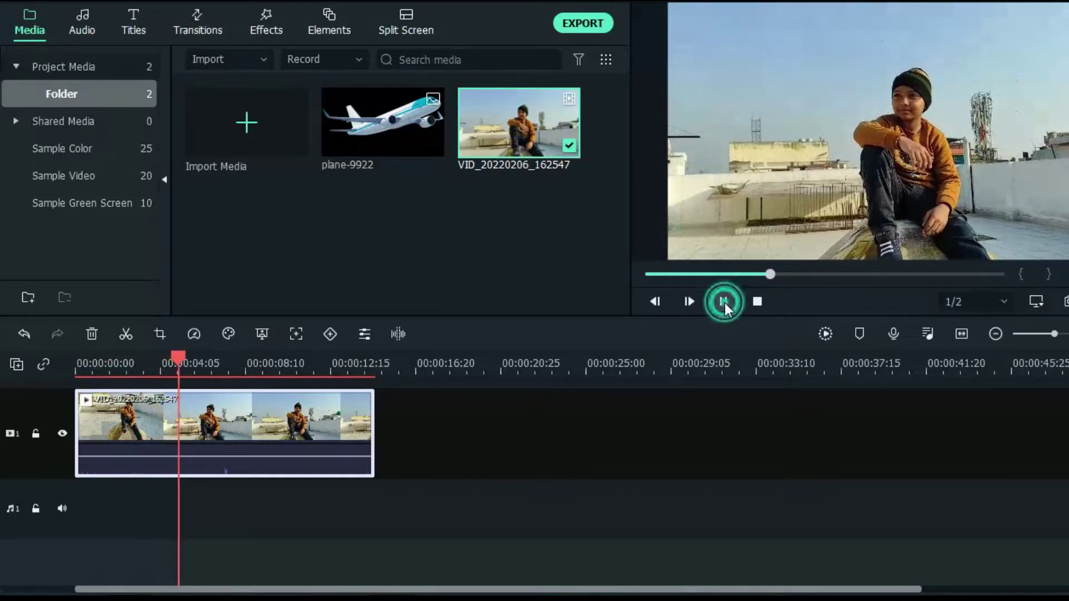
click(724, 301)
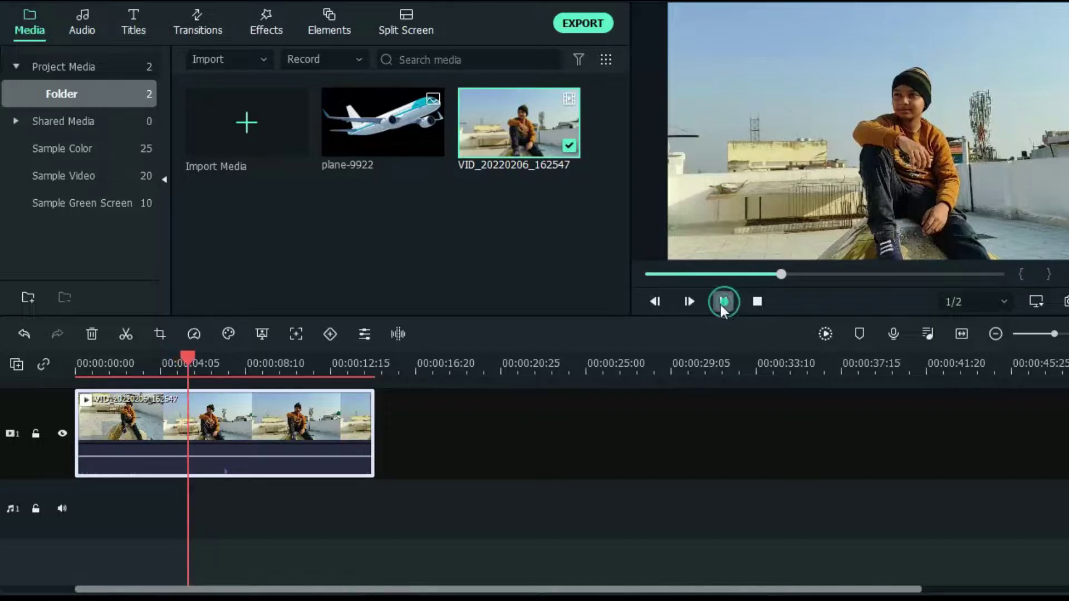
click(720, 305)
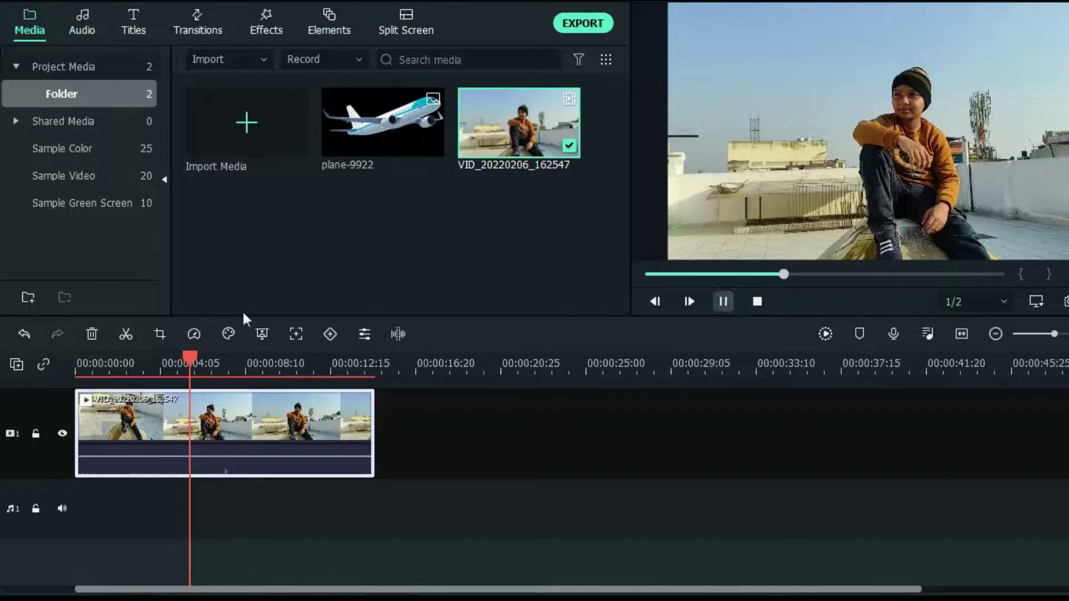
click(126, 333)
click(116, 422)
key(Delete)
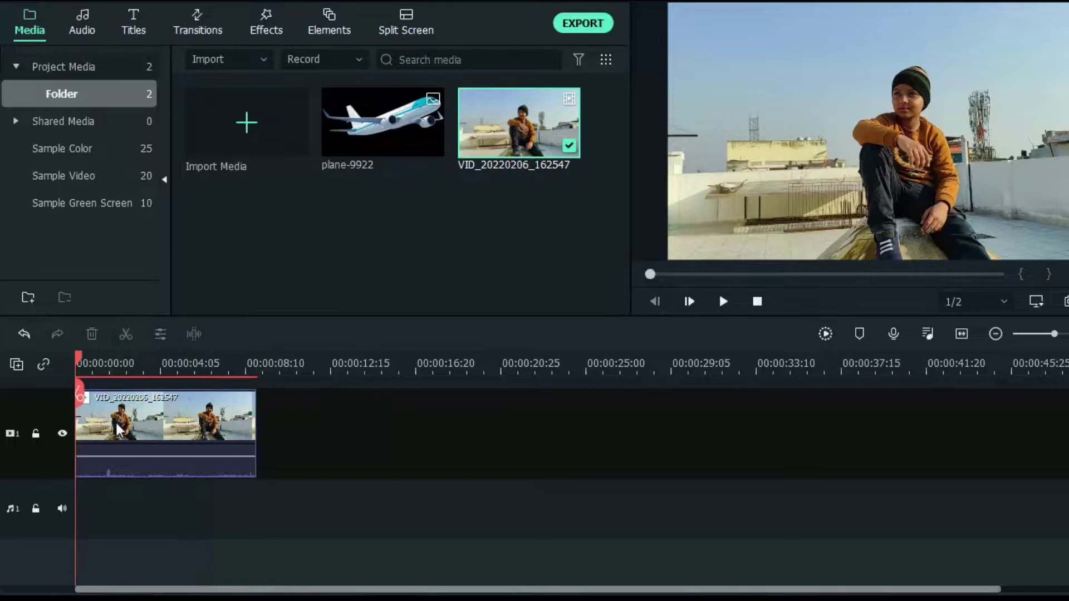
Place the plane-9922 image on track 2 above the rooftop clip and preview the overlay.
click(724, 301)
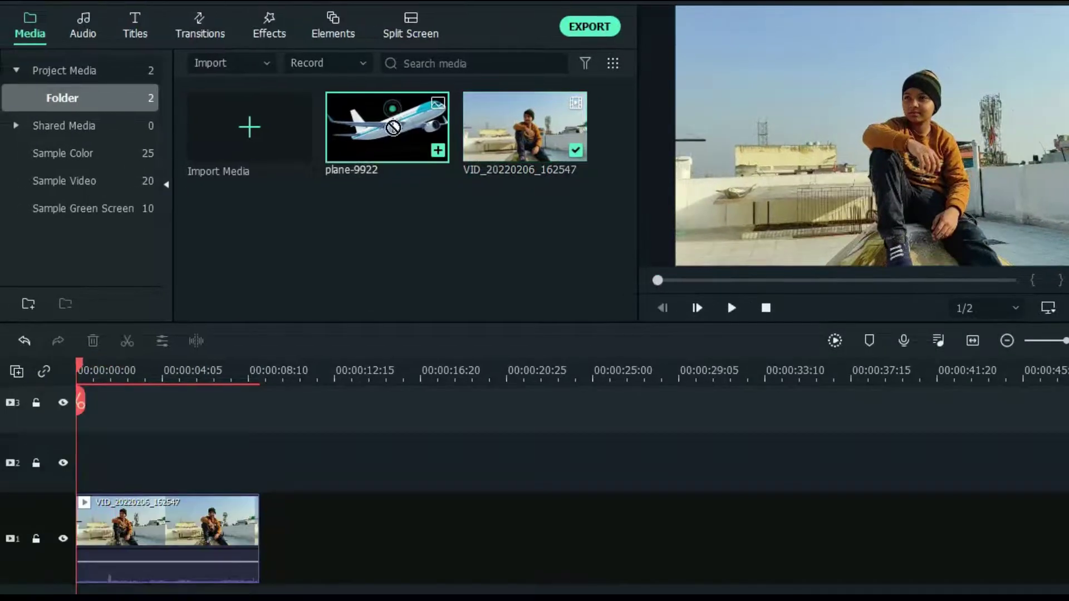
drag(377, 128, 39, 496)
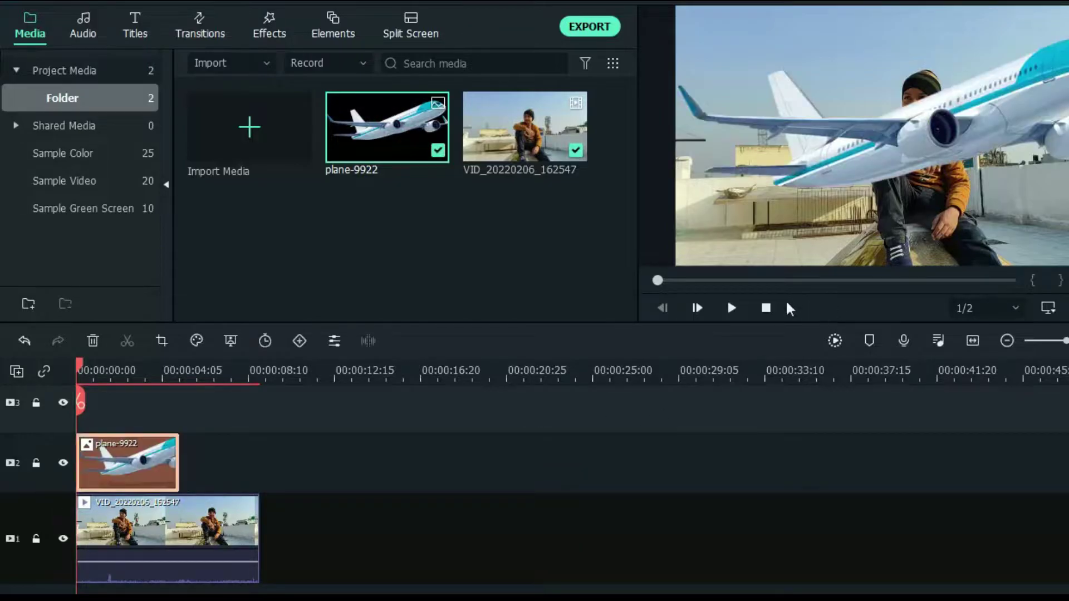
click(733, 312)
click(767, 309)
Copy the rooftop clip and paste it near 00:00:08:10, moving the copy up to track 3.
scroll(3, 507, down, 2)
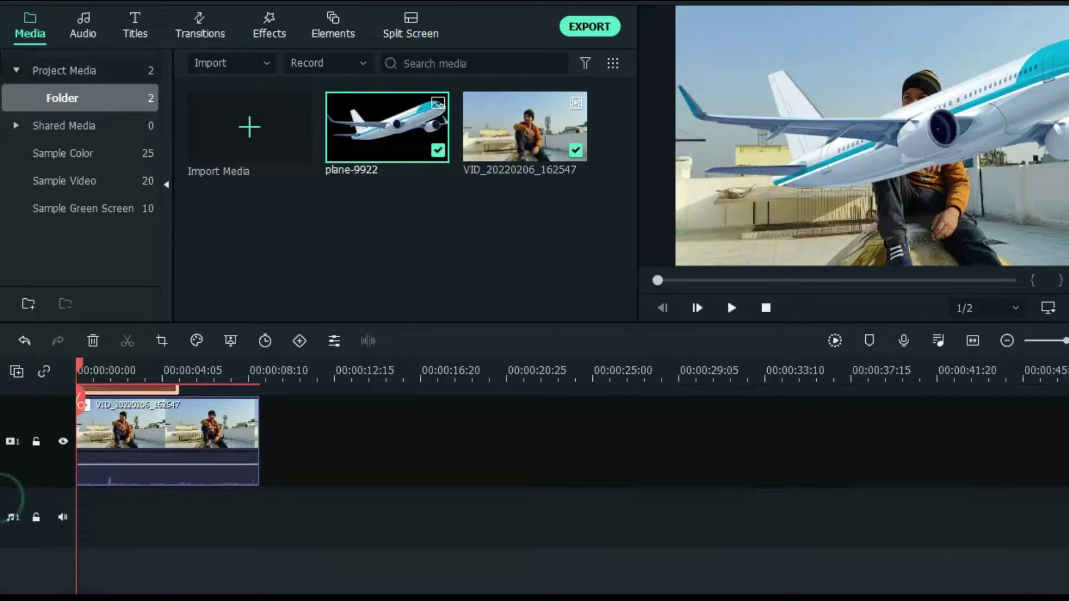
scroll(5, 586, up, 1)
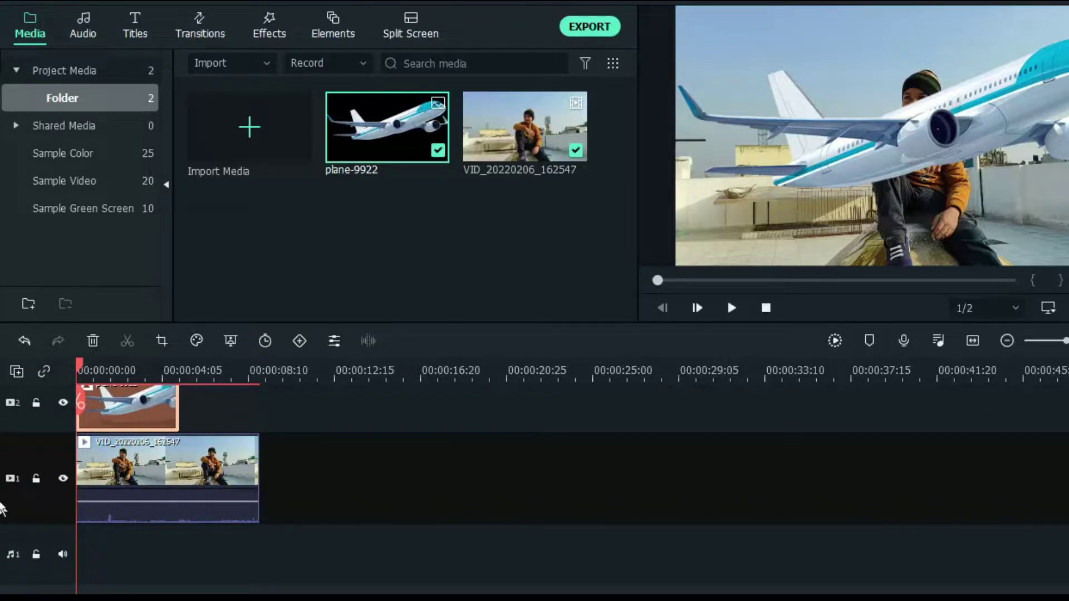
scroll(2, 512, up, 2)
click(179, 537)
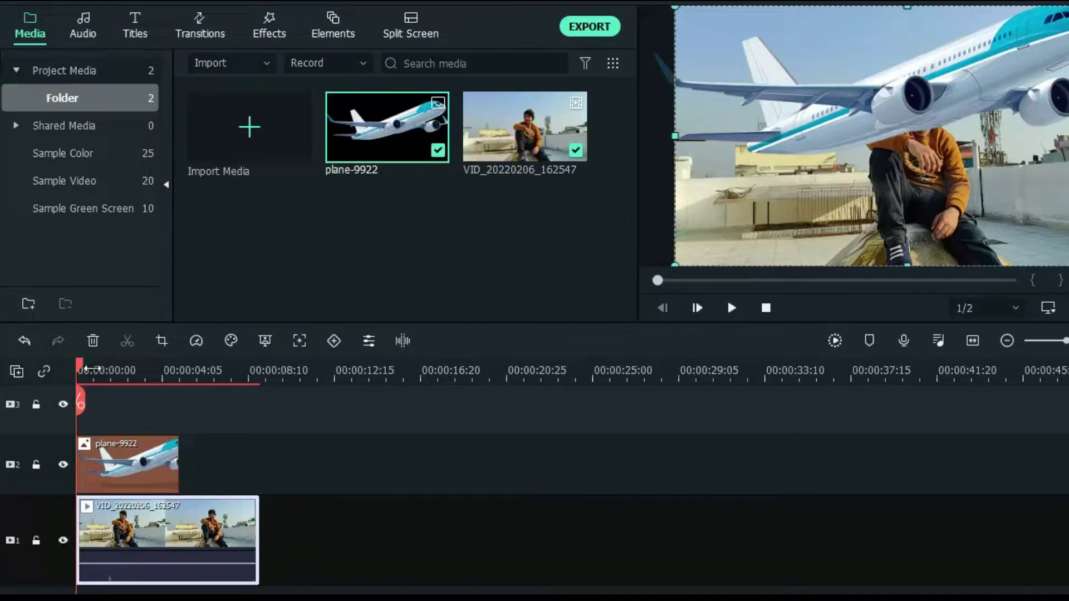
right_click(153, 527)
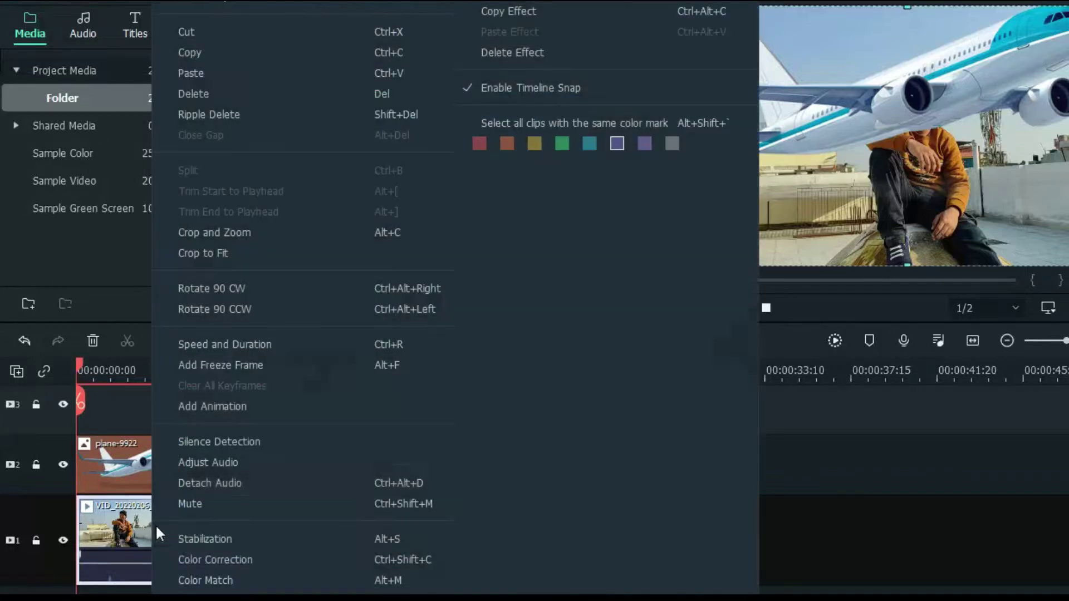
click(226, 57)
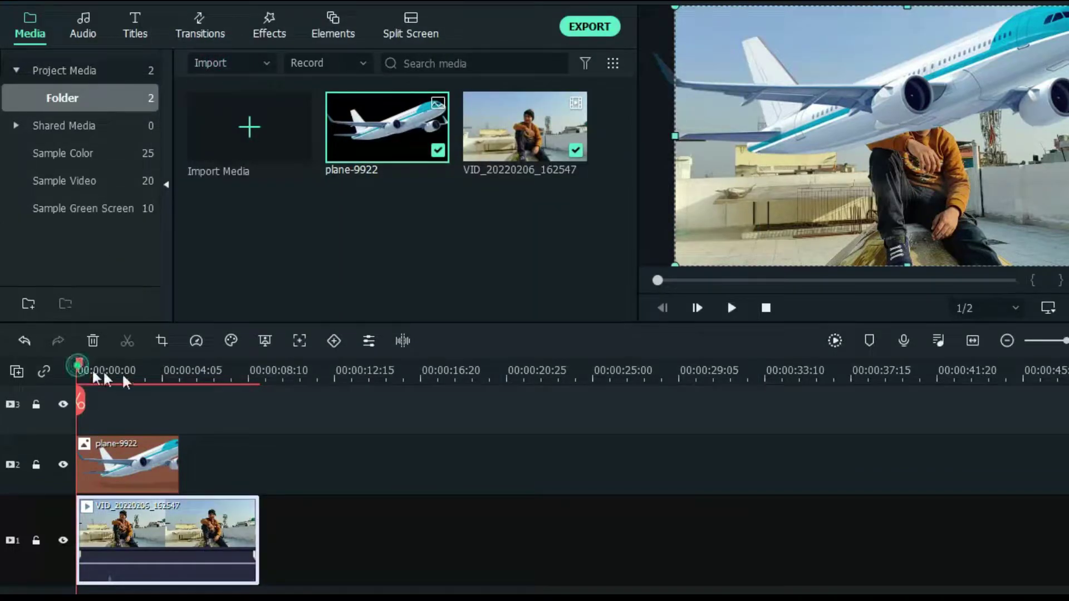
drag(122, 373, 308, 402)
right_click(350, 545)
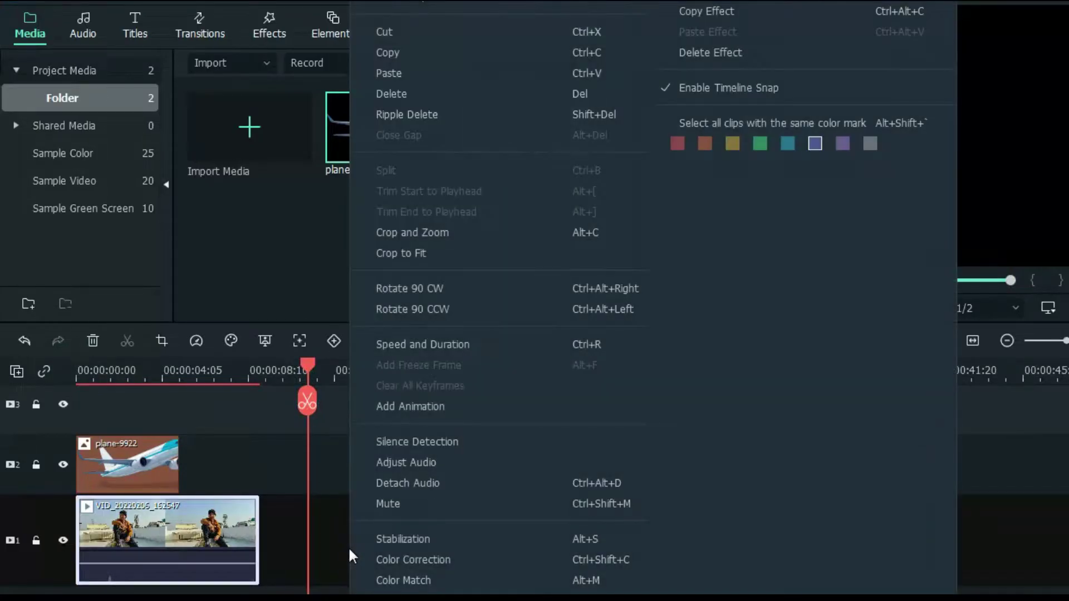
click(424, 68)
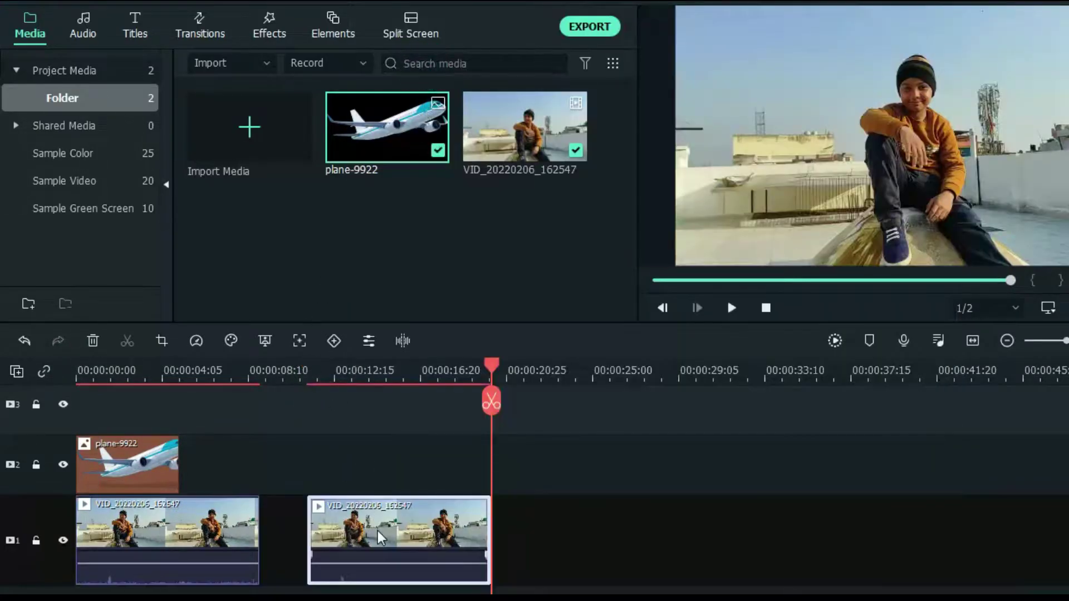
drag(375, 528, 152, 415)
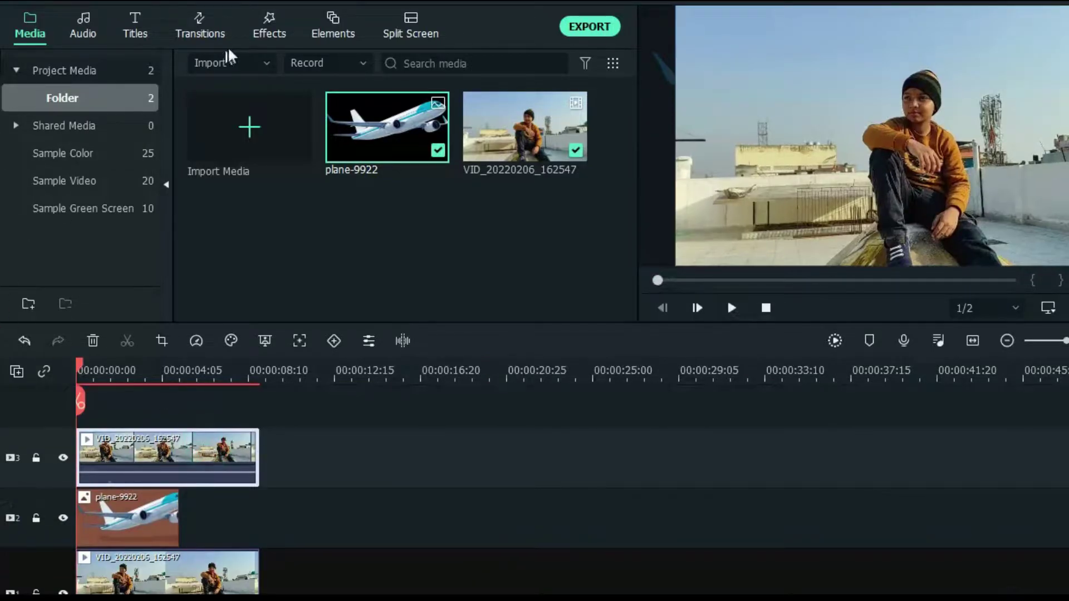
Apply the AI Portrait Human Segmentation effect to the track-3 rooftop copy.
click(267, 32)
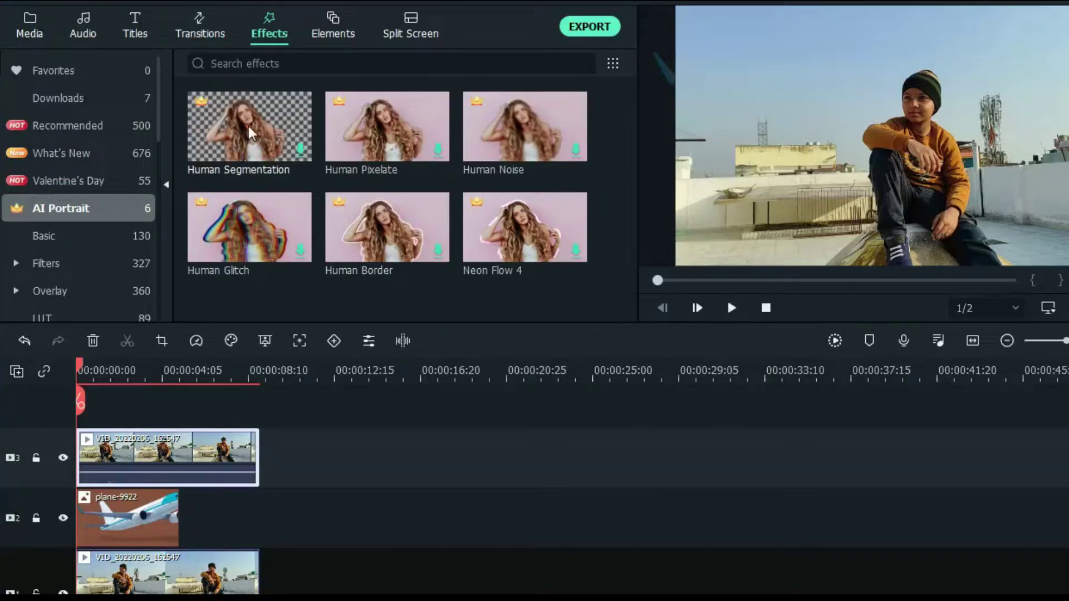
drag(249, 124, 102, 448)
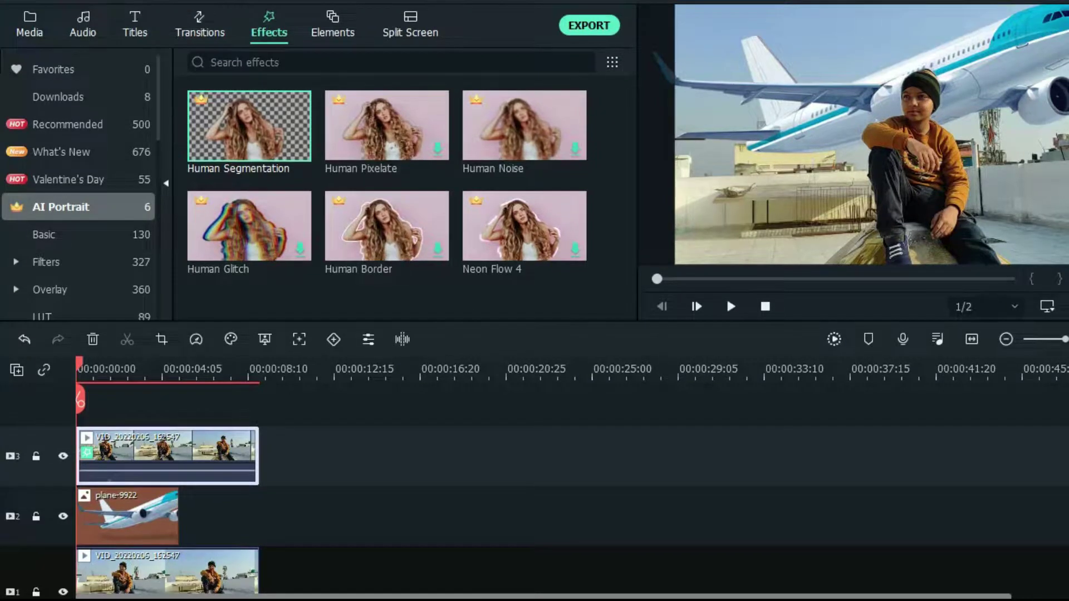
scroll(1, 434, down, 2)
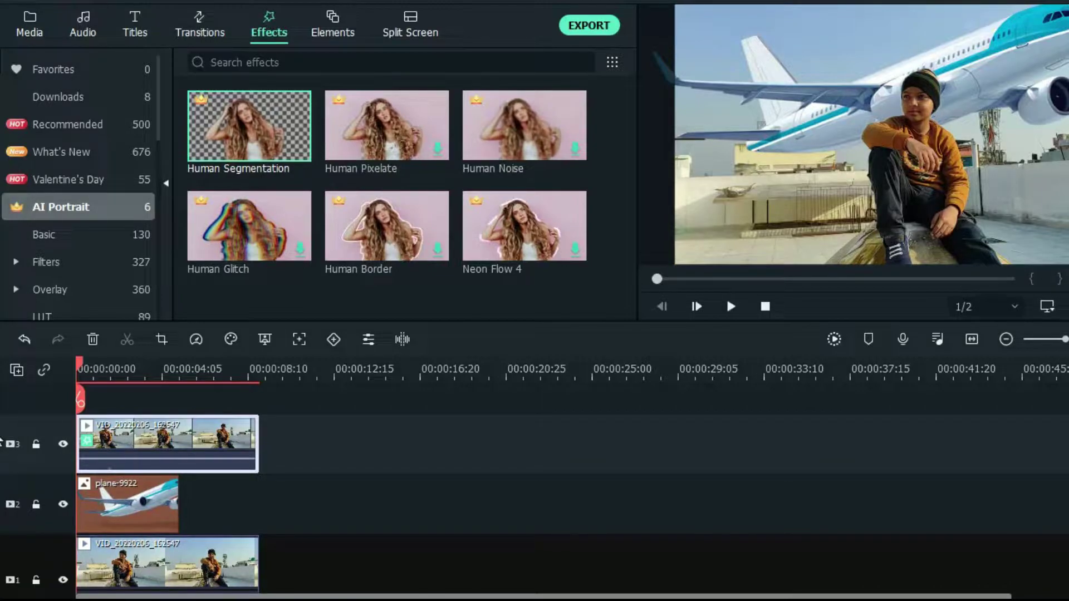
scroll(1, 440, up, 4)
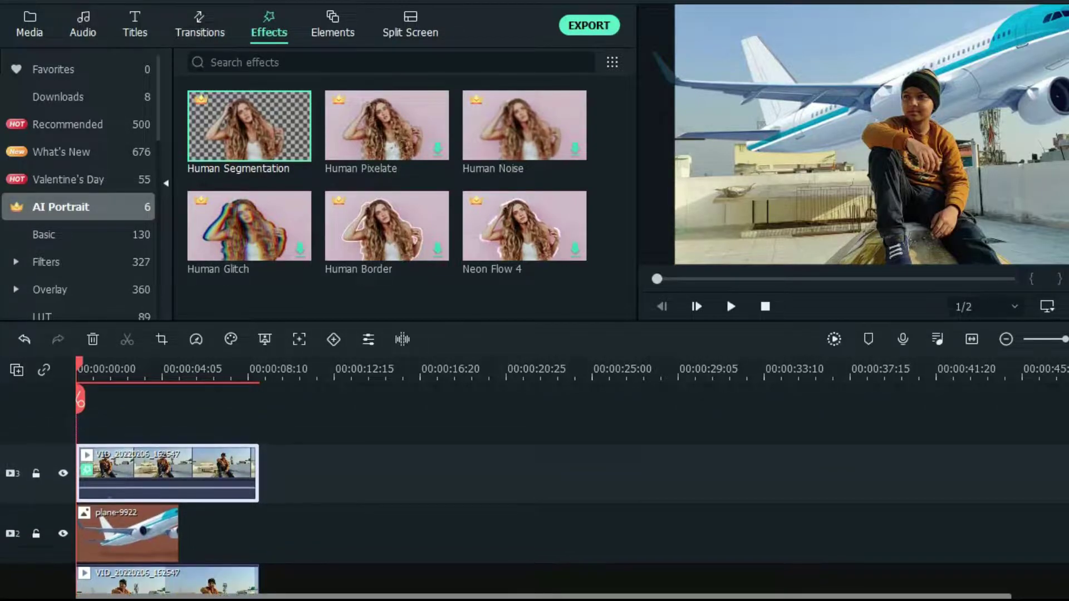
Stretch the plane-9922 clip on track 2 to about 7 seconds.
click(155, 529)
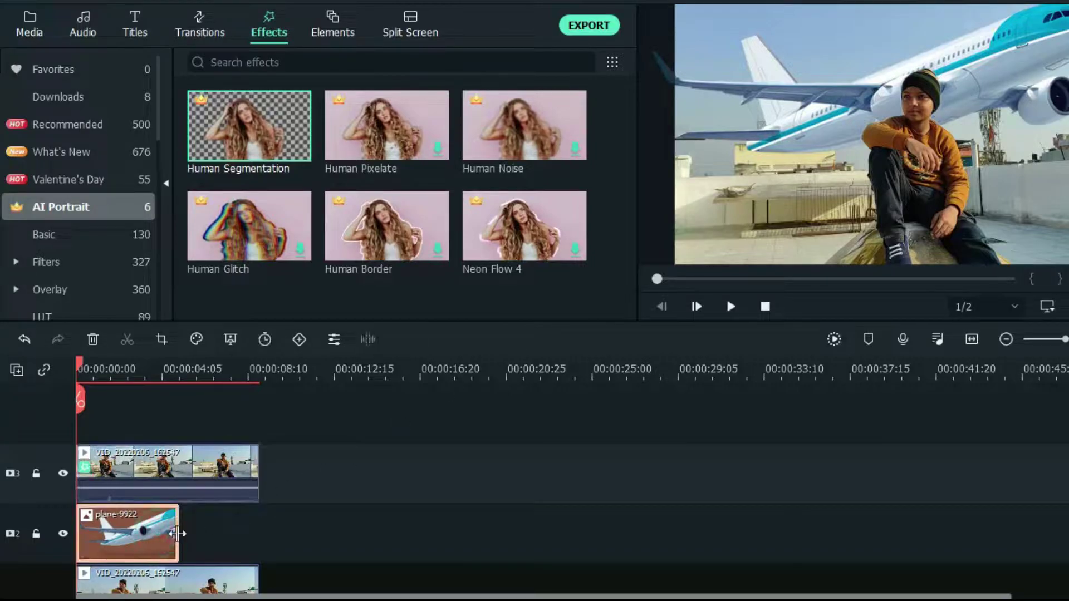
drag(178, 534, 233, 528)
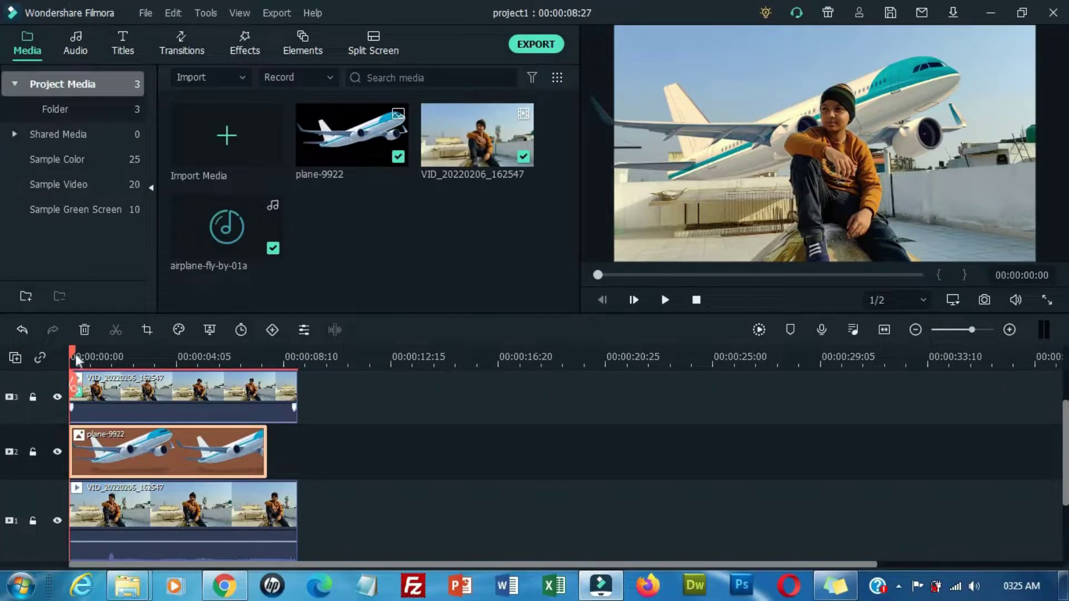
Add a custom animation keyframe at the plane clip's start (scale 100%, position 0, 0).
double_click(124, 458)
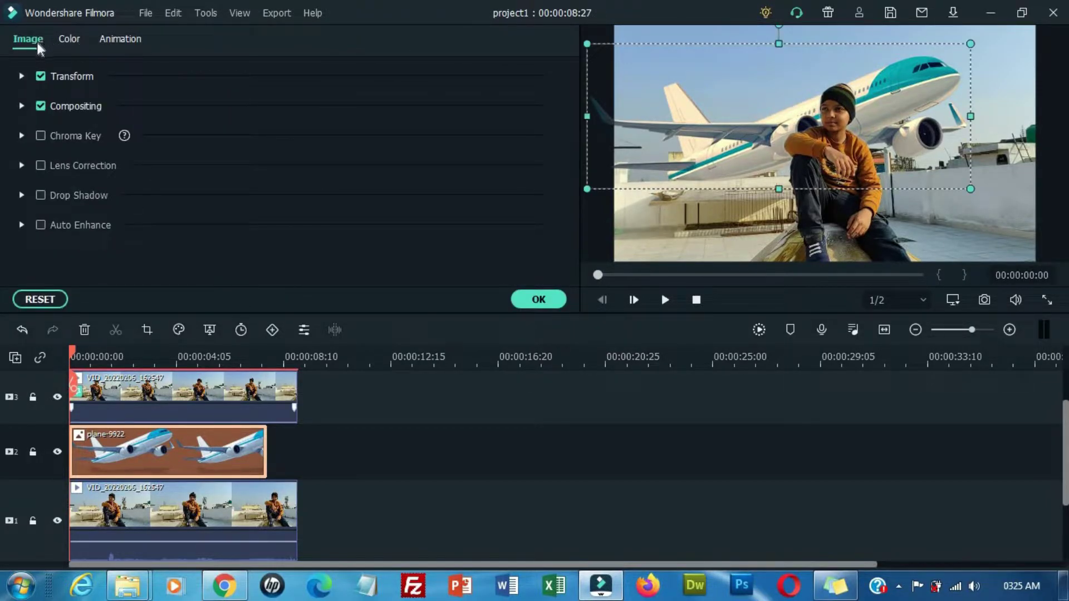
click(117, 40)
click(78, 73)
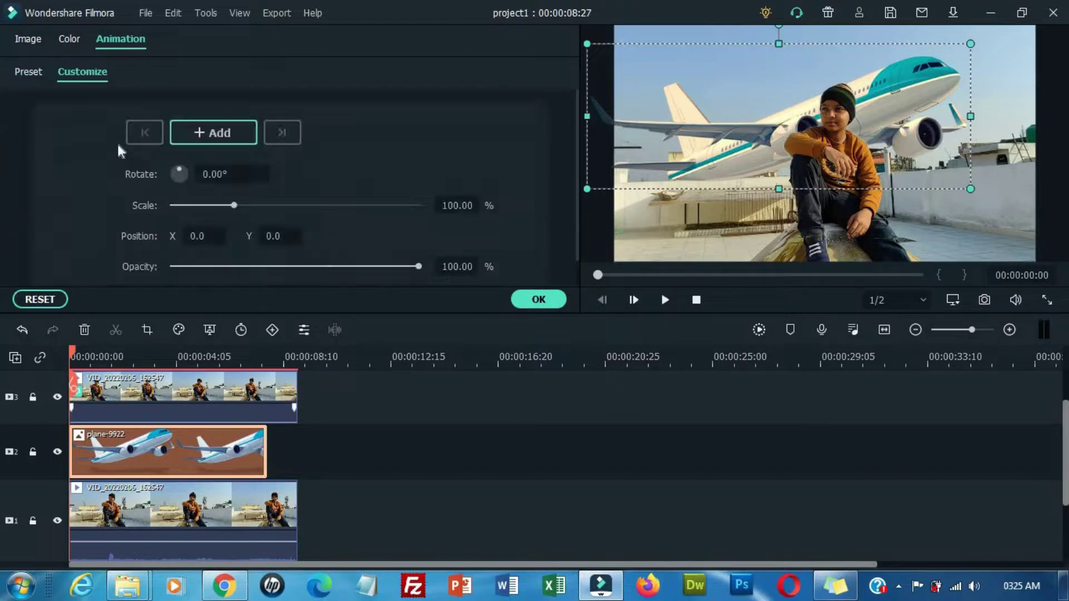
click(218, 139)
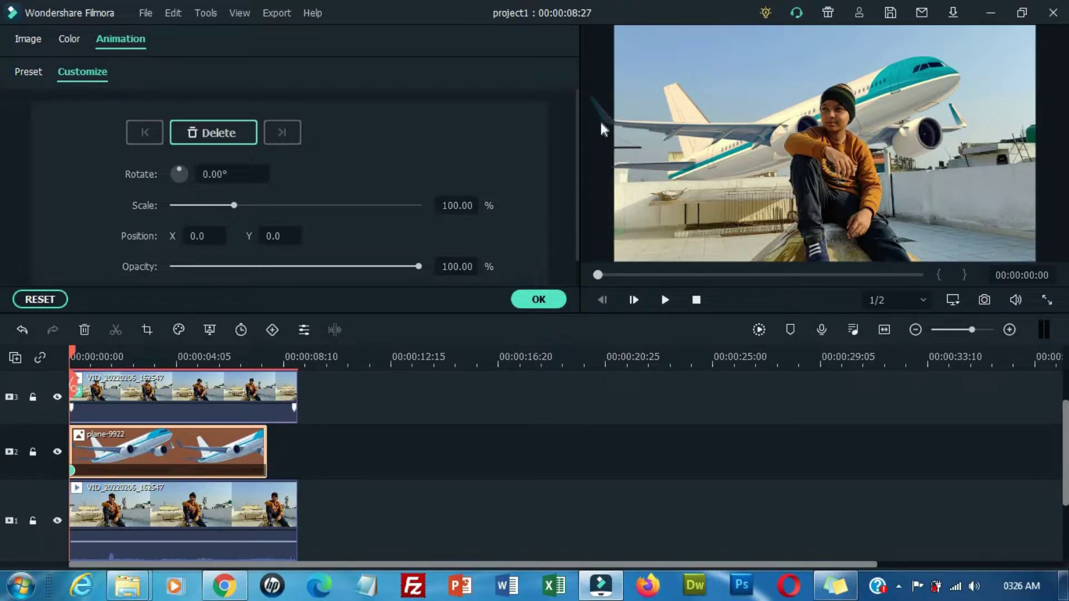
mouse_move(600, 120)
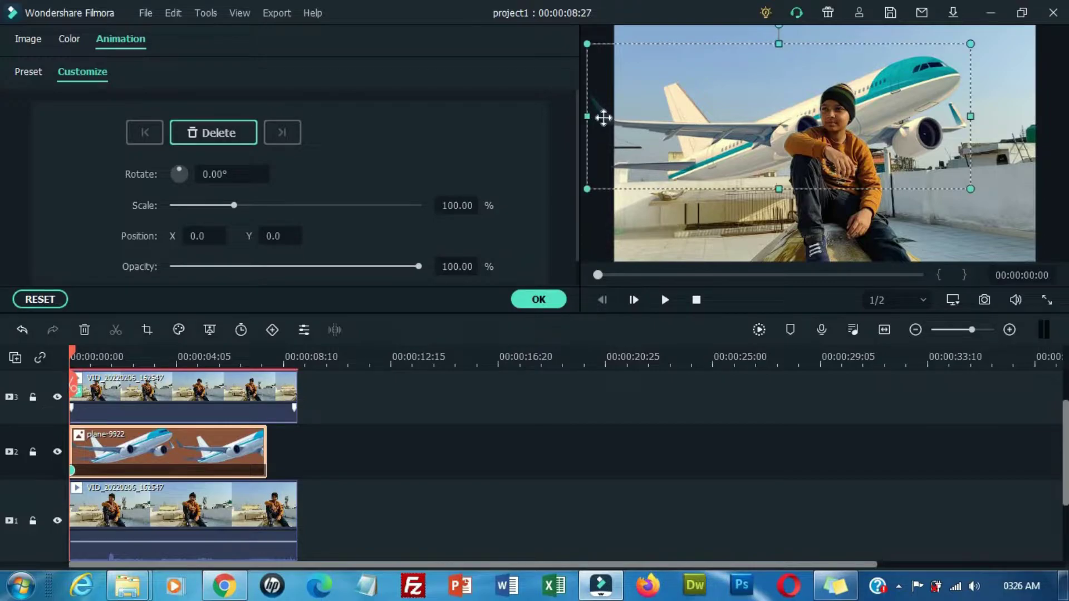
Shrink the plane to 46.69% and move it to -290.0, -48.8 at the frame's left edge.
drag(588, 155, 641, 157)
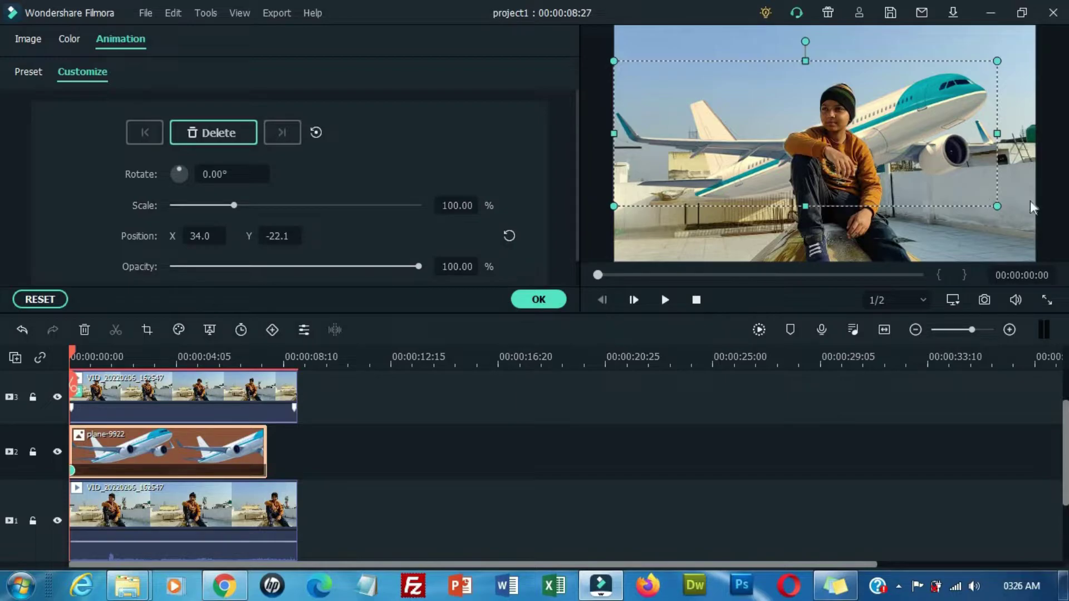
drag(996, 204, 786, 114)
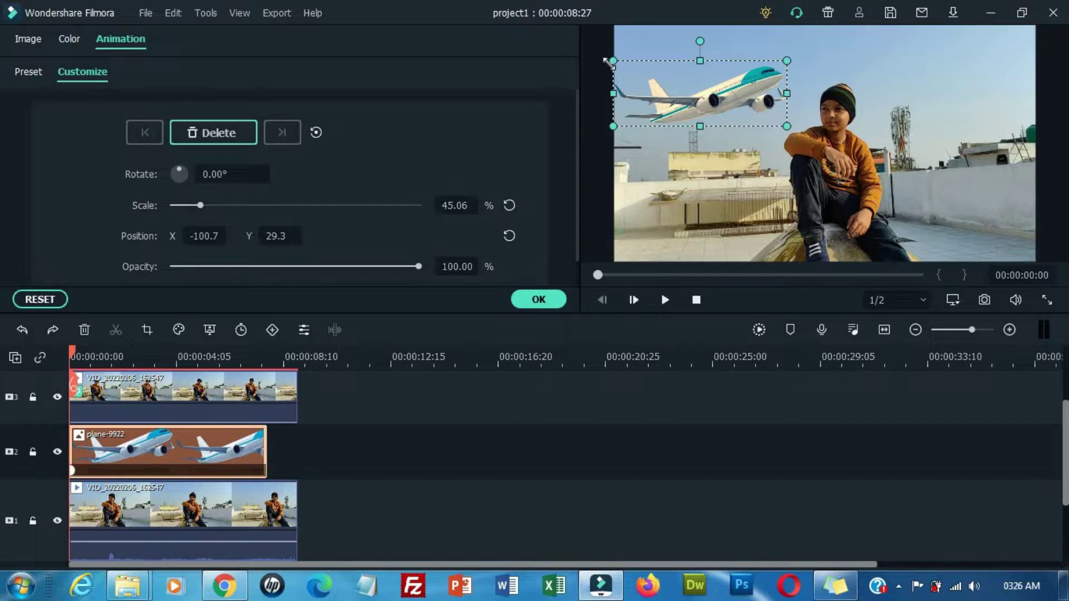
drag(608, 62, 603, 60)
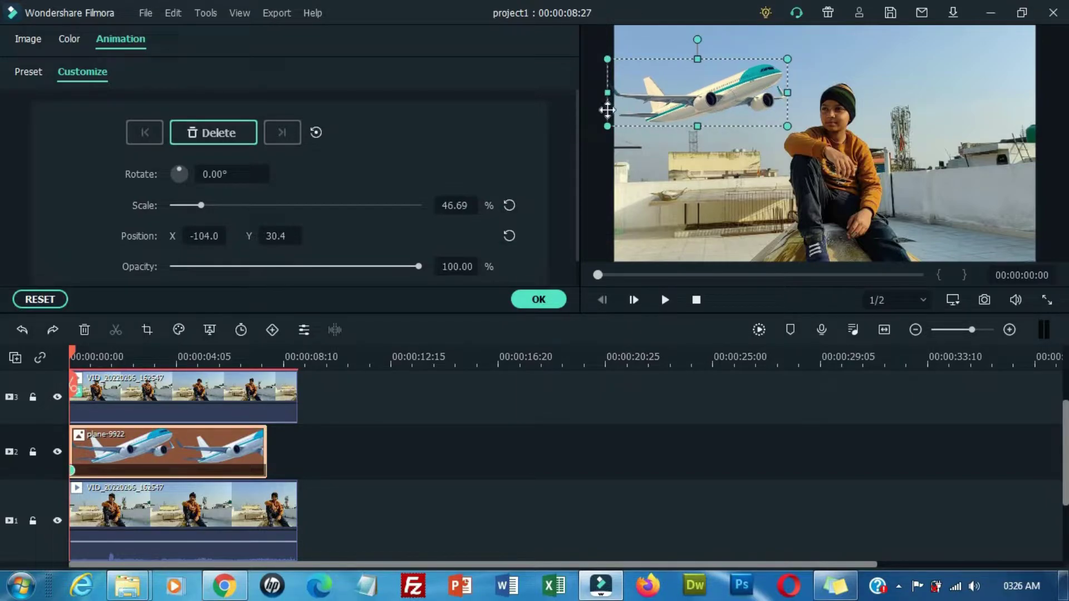
drag(603, 114, 464, 172)
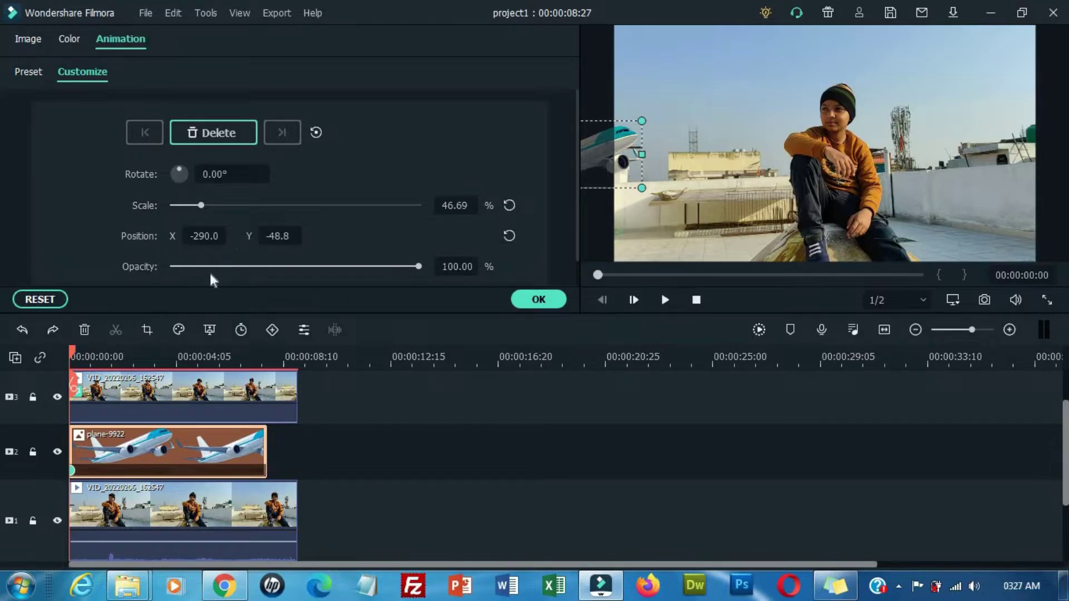
drag(73, 355, 179, 360)
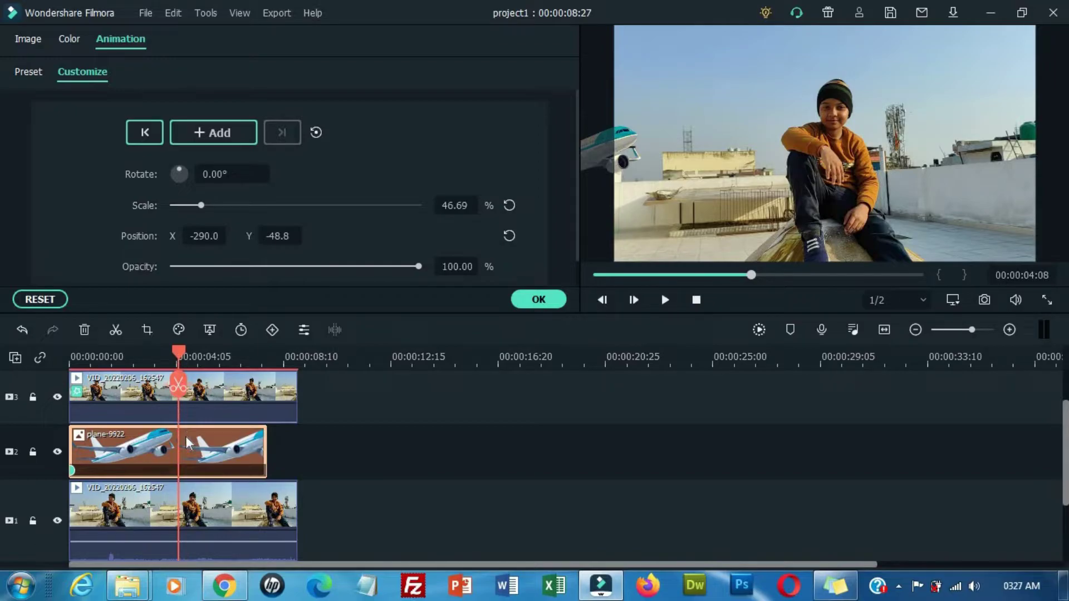
Add a keyframe near 00:00:04:08 with the plane at 91.24%, rotated -3.75°, position -70.4, 17.2.
click(208, 134)
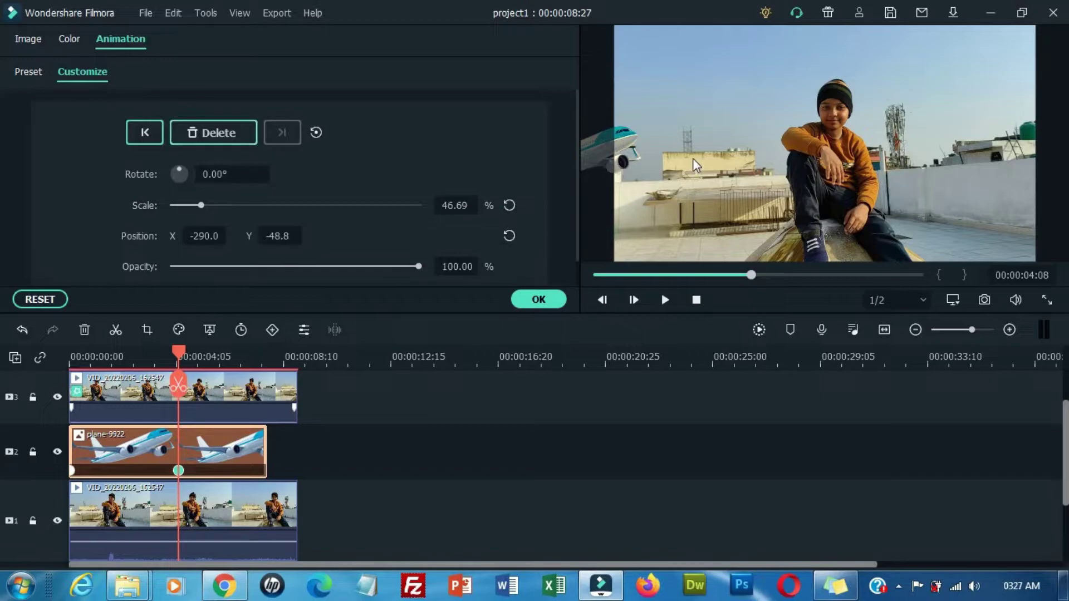
click(592, 151)
drag(592, 152, 846, 87)
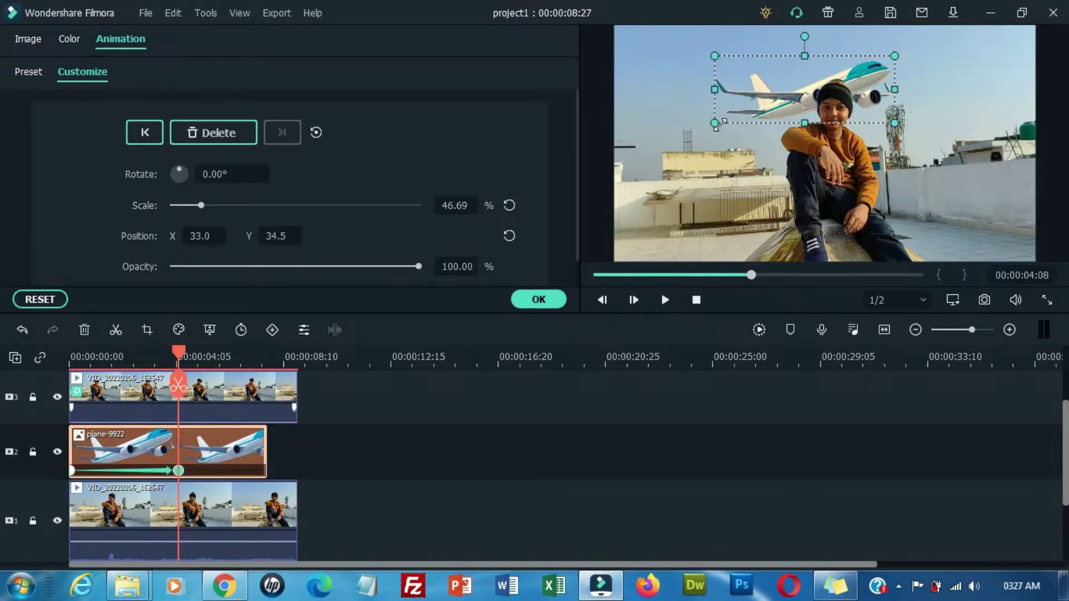
drag(718, 123, 635, 194)
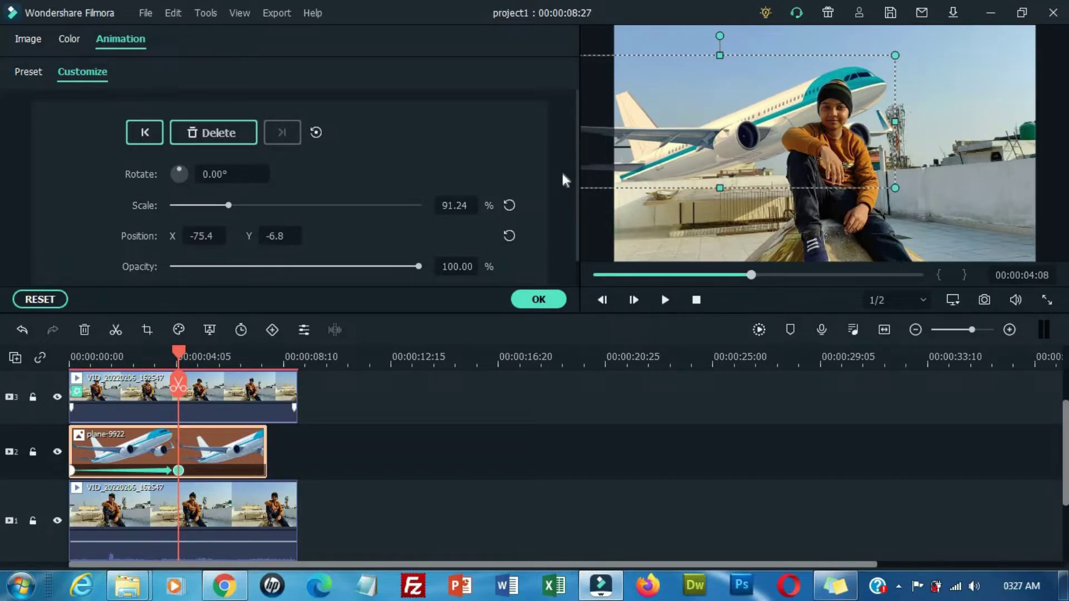
drag(181, 171, 178, 171)
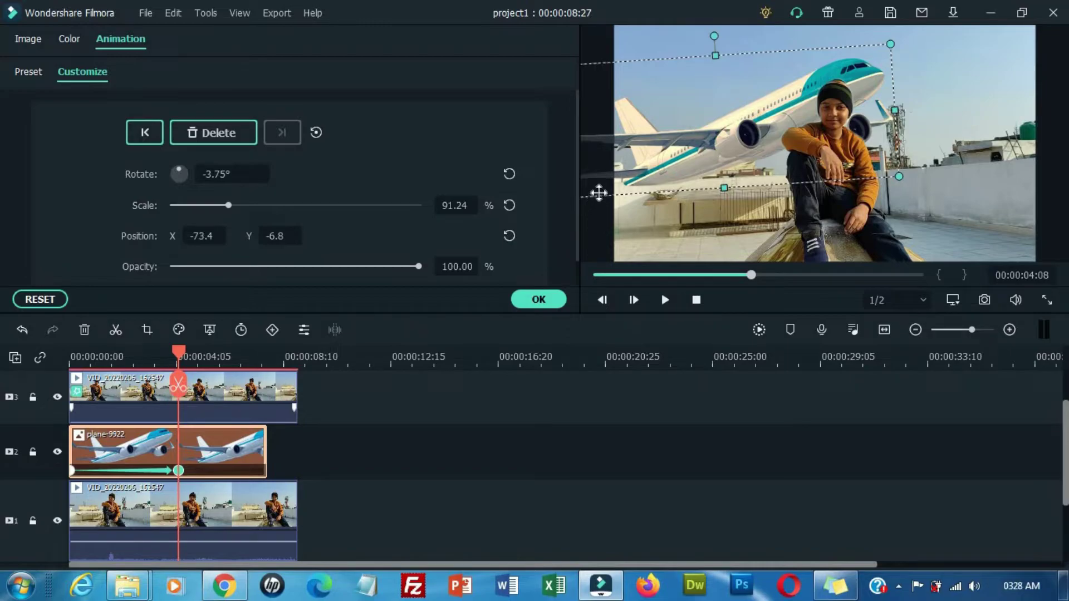
drag(599, 194, 599, 184)
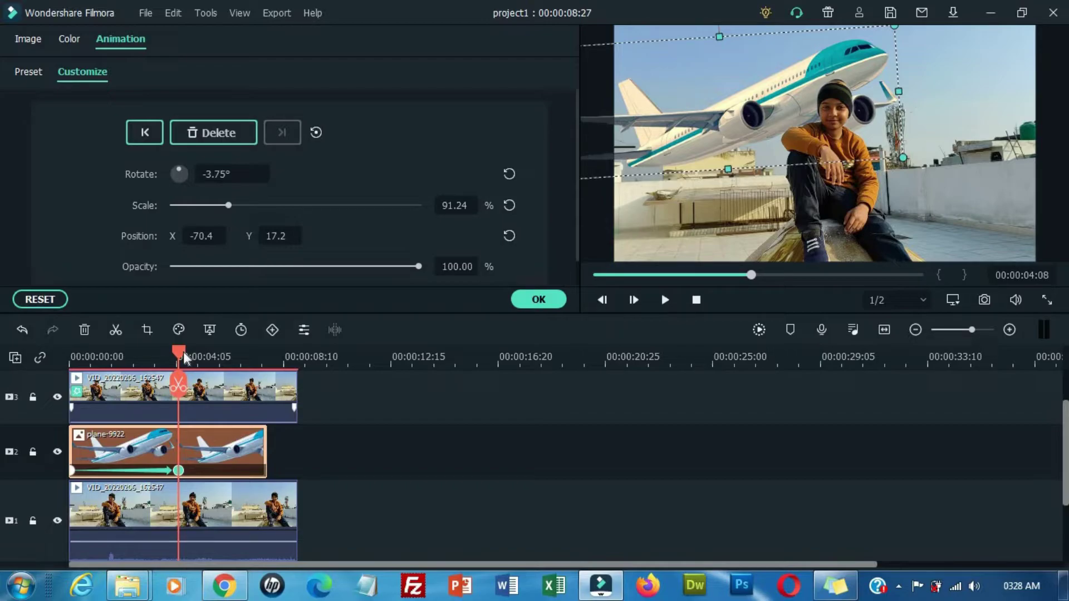
Add a final keyframe near 00:00:07:19 moving the plane off the top-right to position 464.6, 164.7.
drag(209, 359, 267, 364)
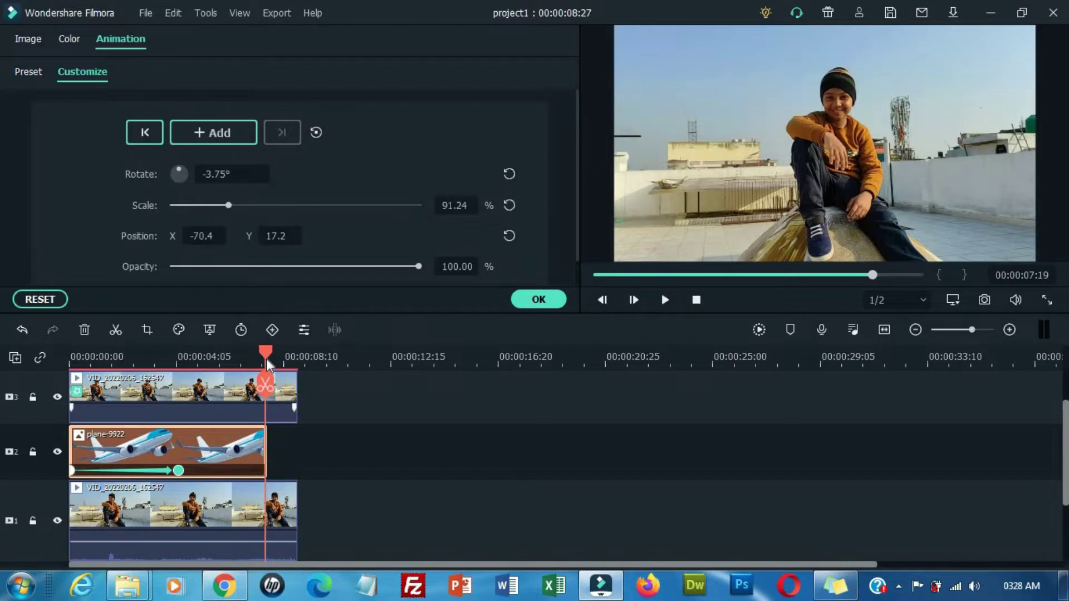
click(214, 131)
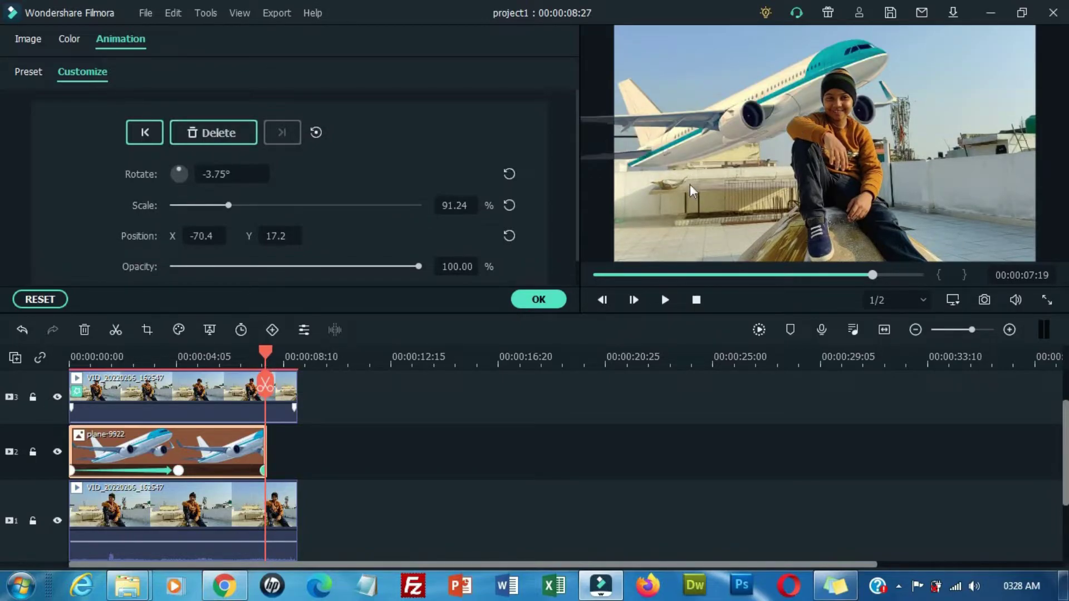
drag(601, 161, 602, 160)
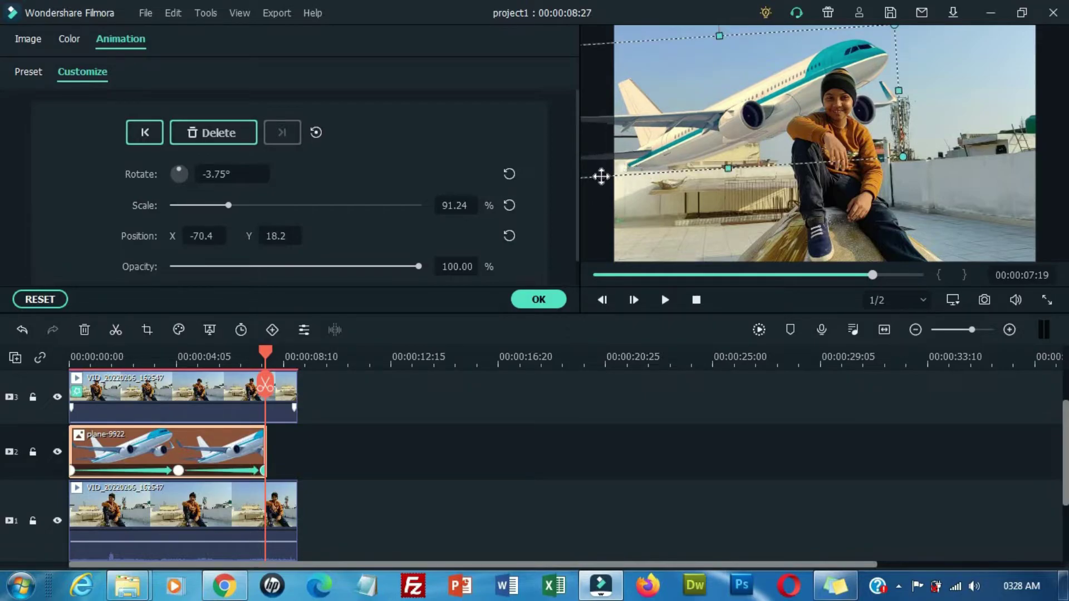
drag(606, 172, 1019, 63)
click(540, 301)
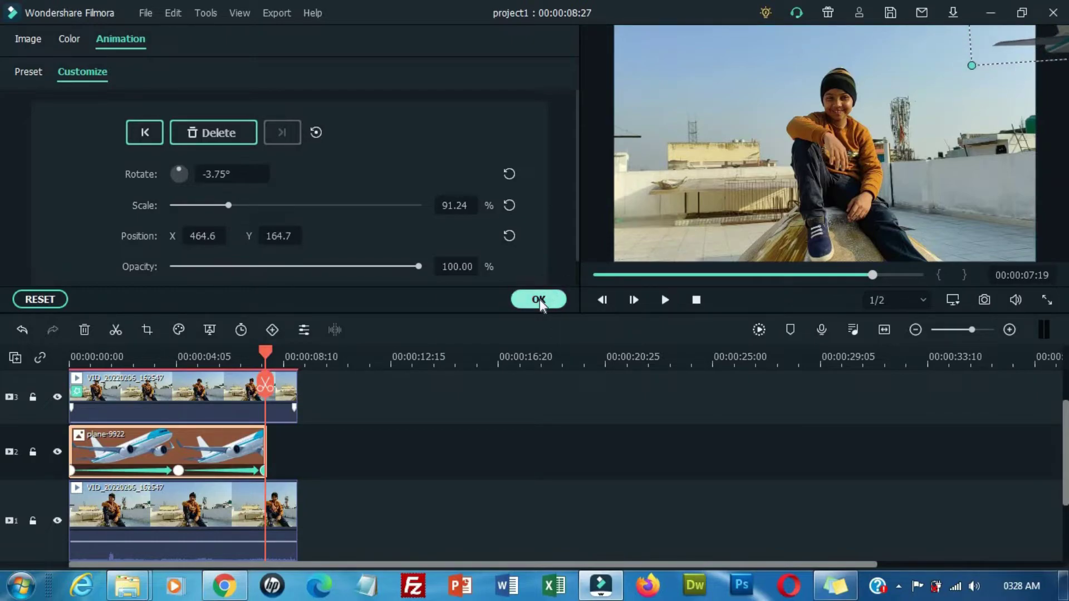
click(539, 301)
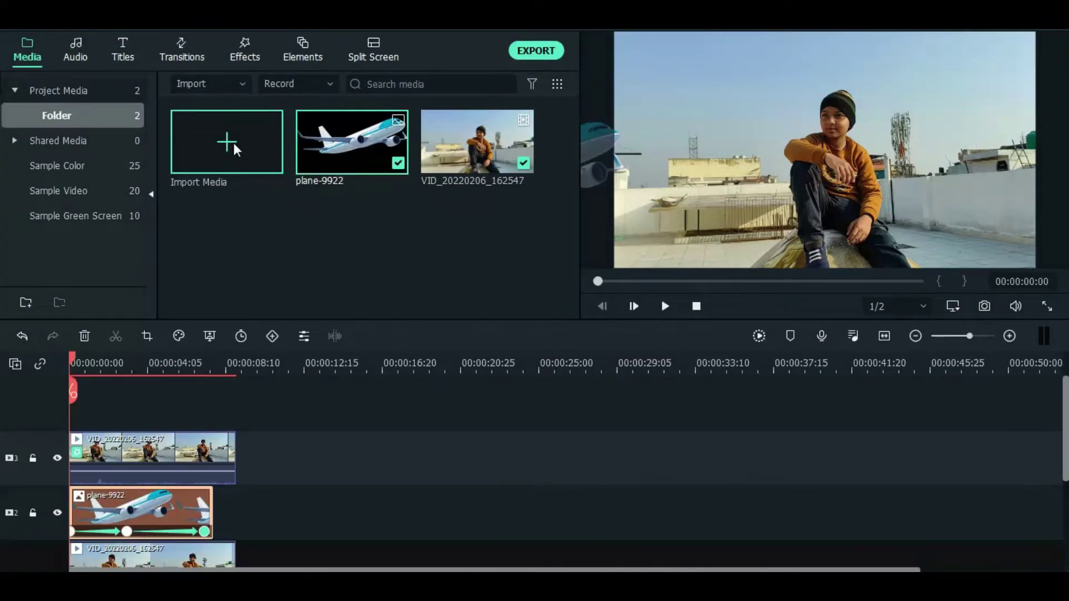
Import the airplane-fly-by-01a sound and place it on the audio track starting at 0:00.
click(234, 148)
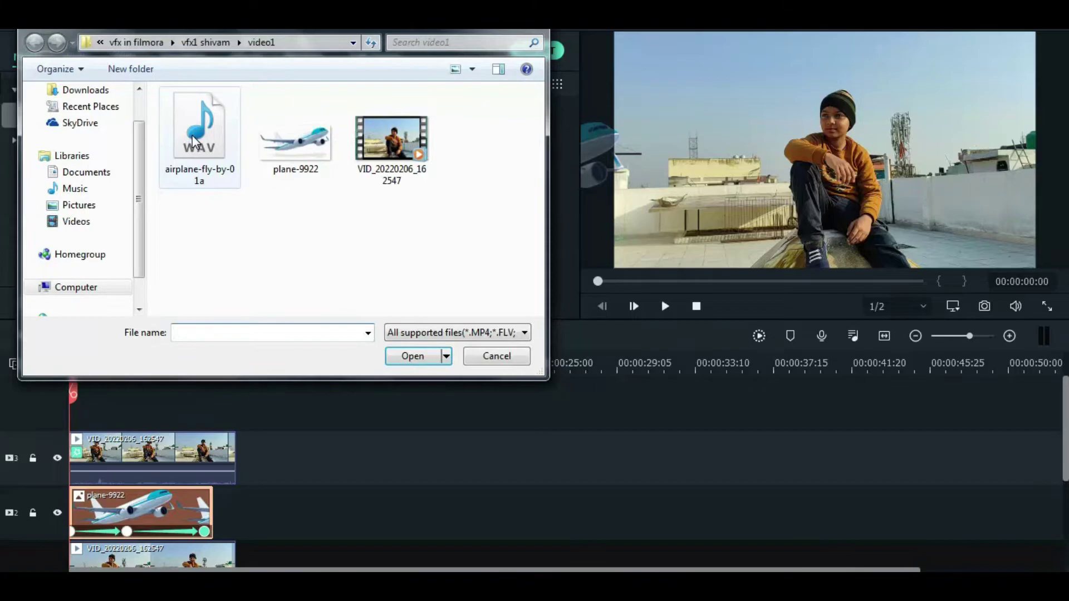
double_click(193, 141)
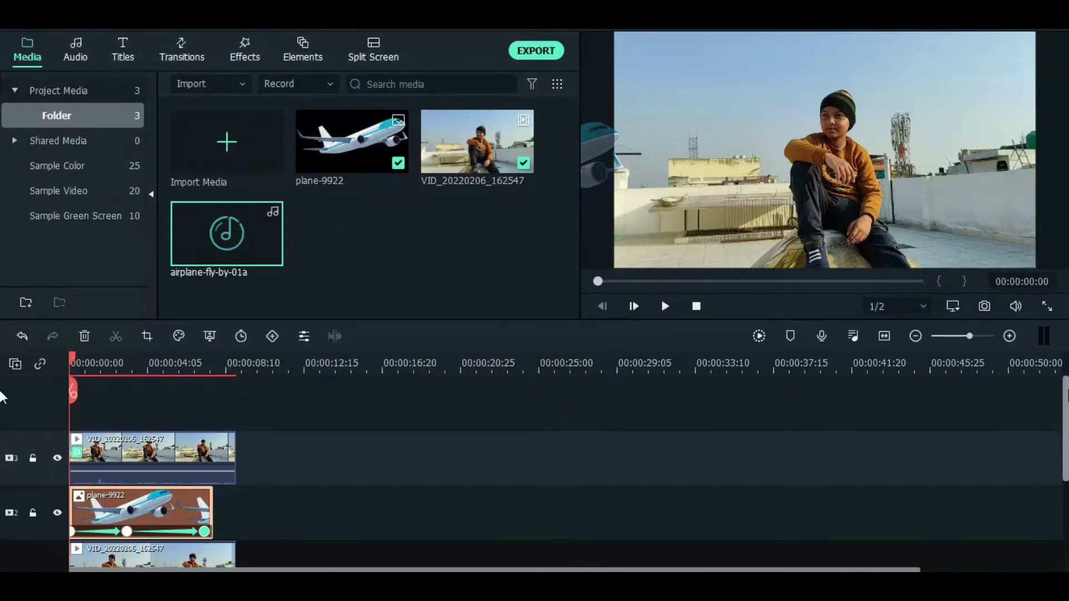
scroll(2, 485, down, 3)
drag(239, 215, 70, 496)
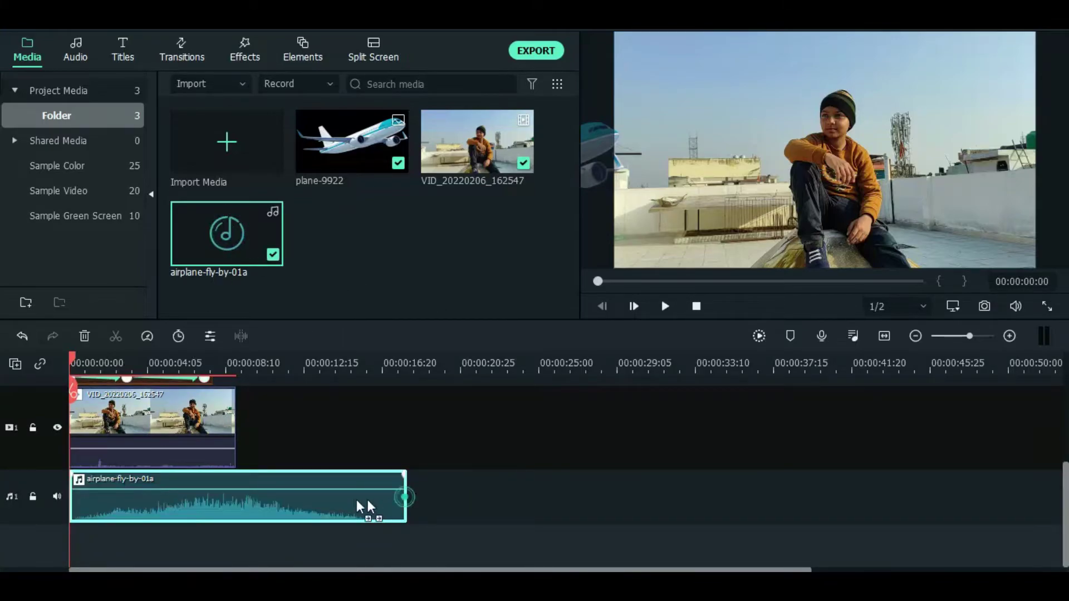
drag(363, 506, 270, 494)
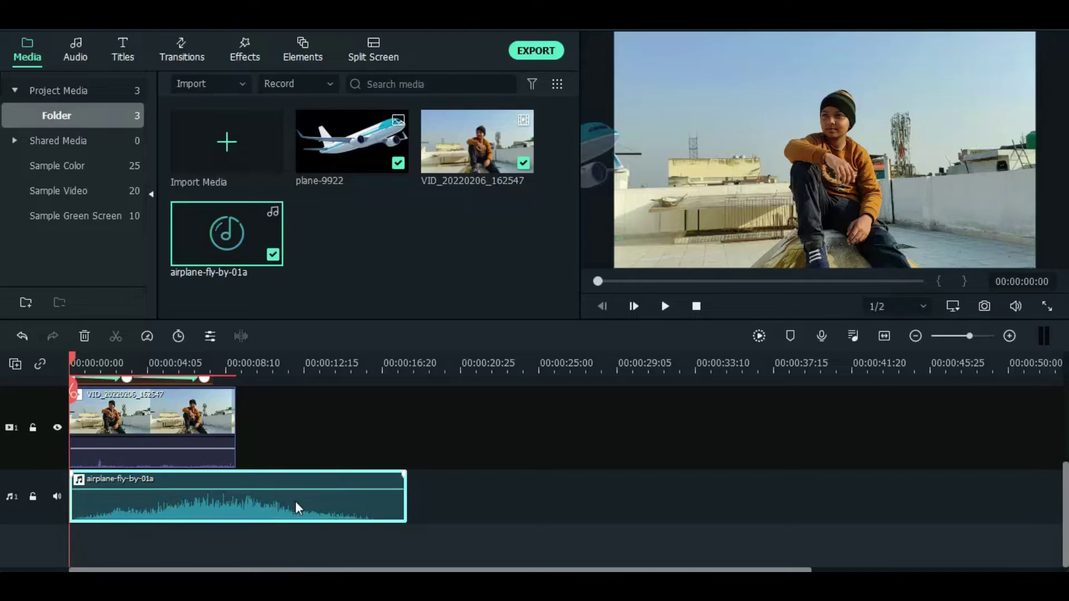
Trim the airplane sound to the plane clip's length and lower its volume slightly.
drag(407, 508, 213, 495)
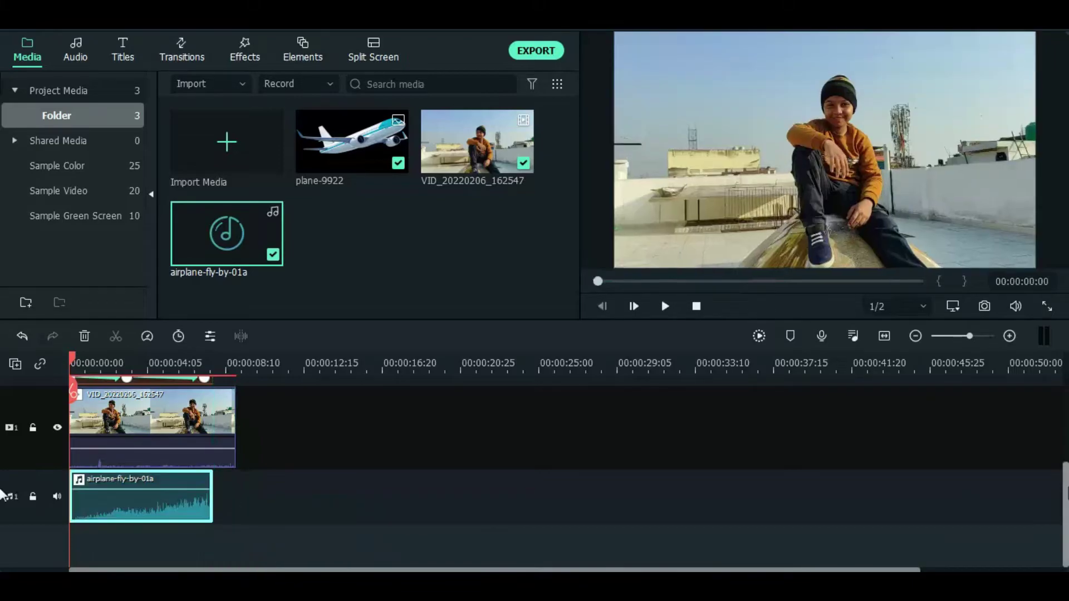
scroll(1, 495, up, 3)
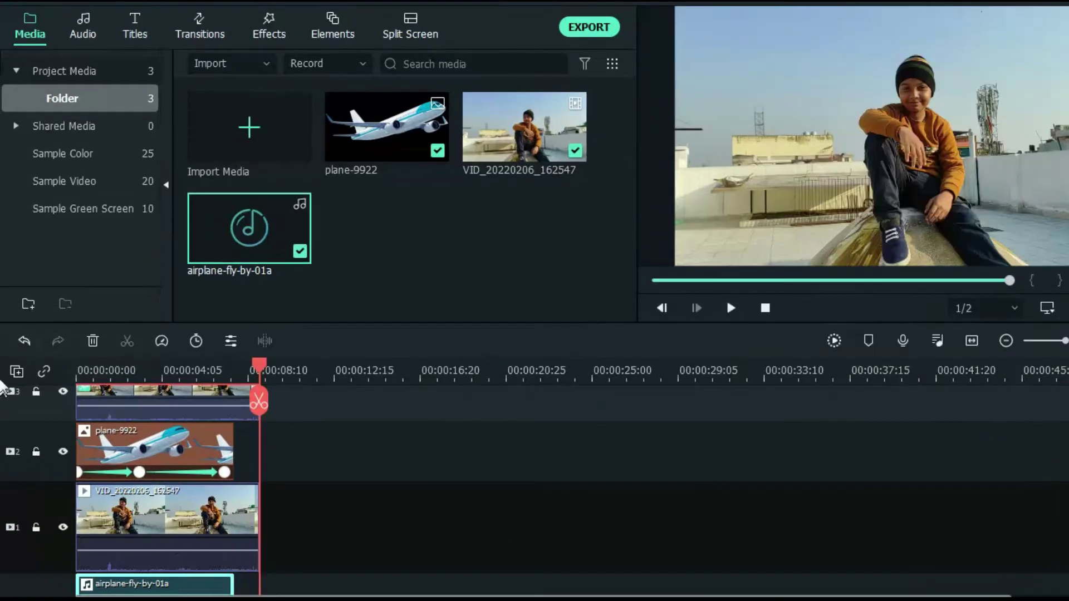
scroll(4, 471, down, 3)
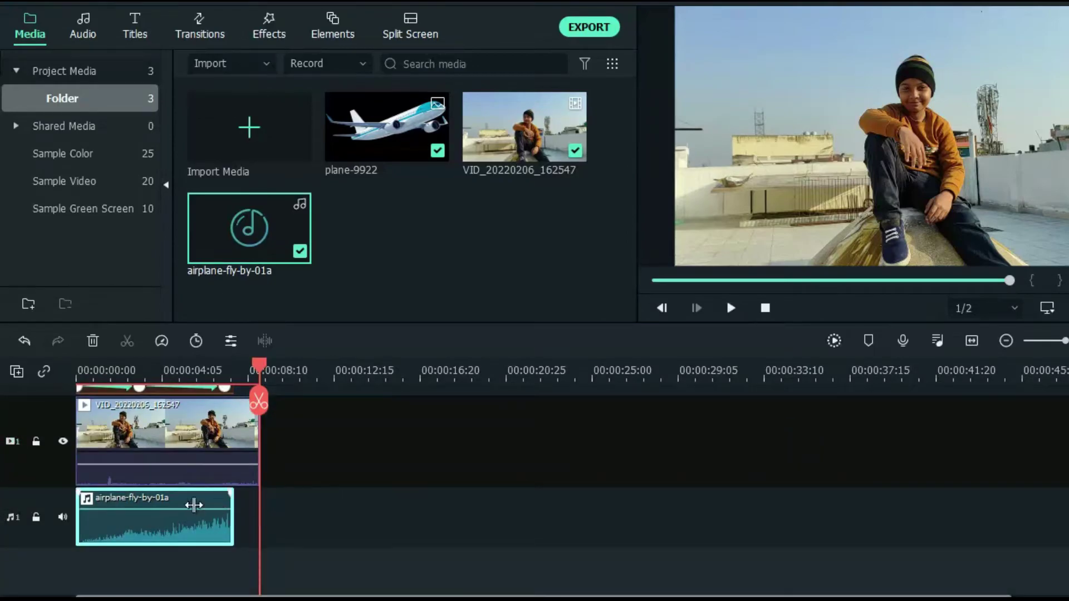
click(353, 520)
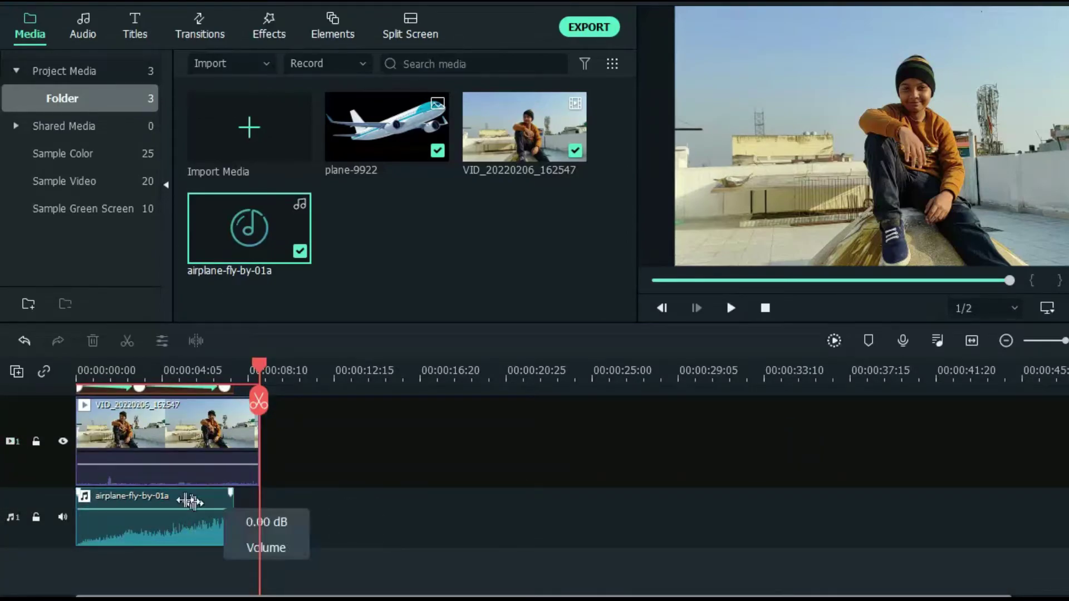
drag(156, 508, 162, 506)
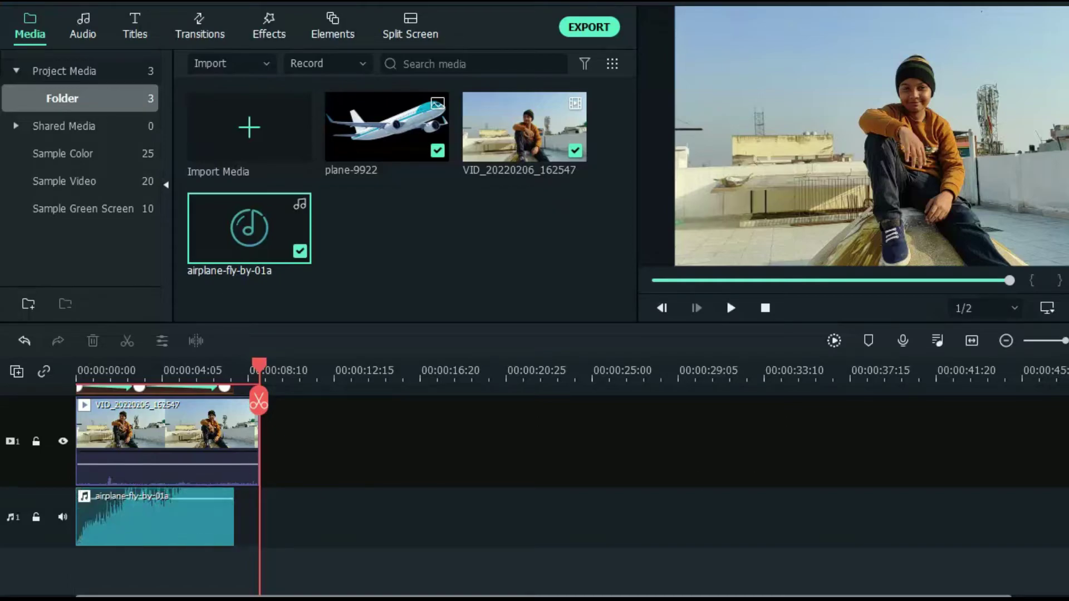
scroll(2, 503, up, 3)
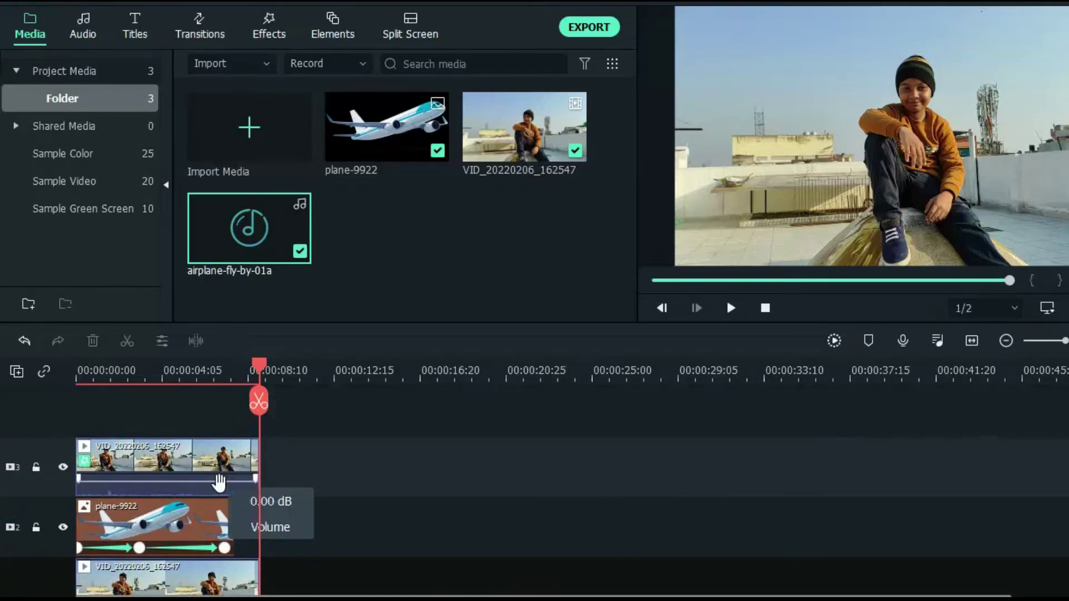
click(219, 484)
click(765, 308)
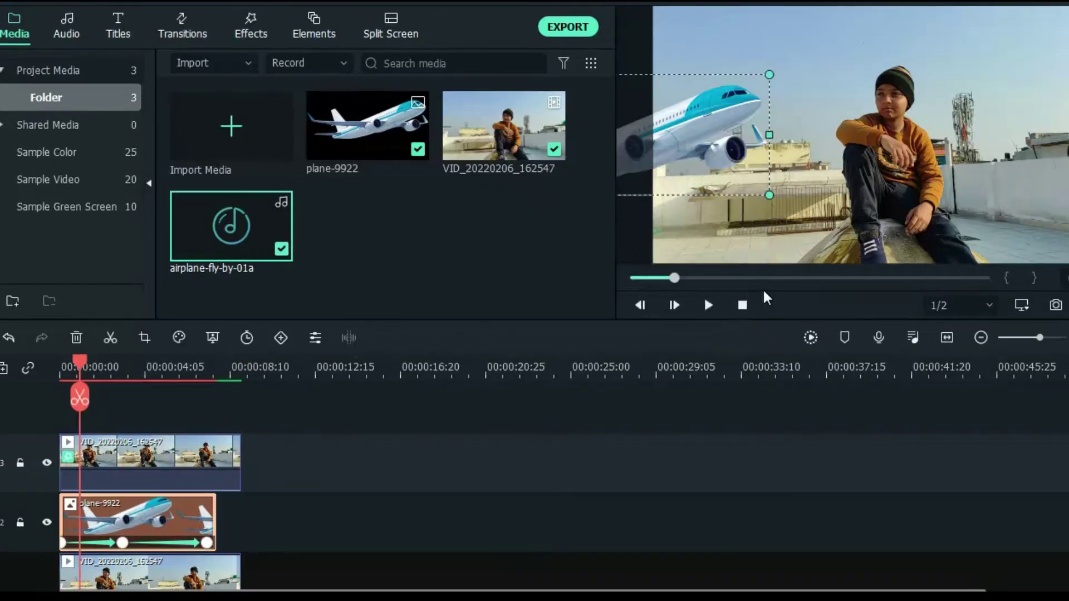
Save the project and raise the plane's white balance temperature to about 26.36.
key(ctrl+s)
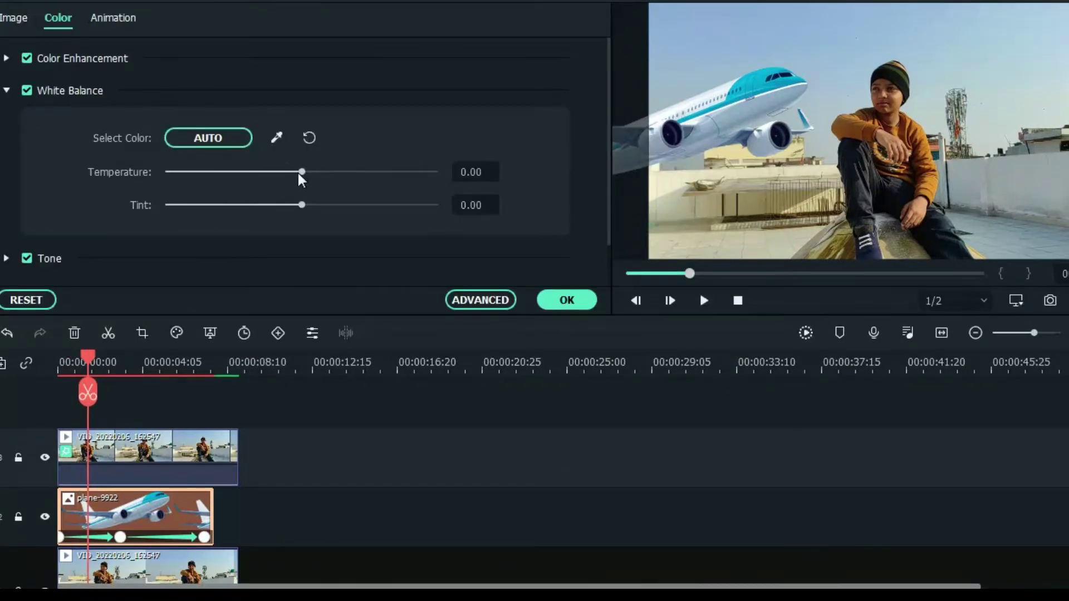
drag(302, 174, 399, 174)
click(566, 300)
click(704, 301)
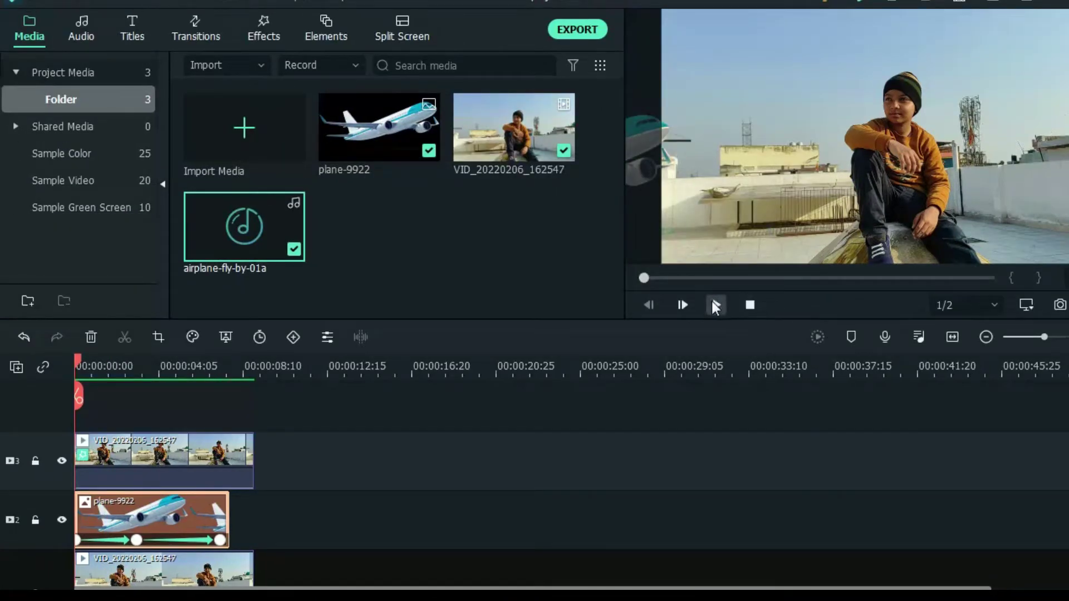
Play back the edited video to review it, then stop playback.
click(714, 308)
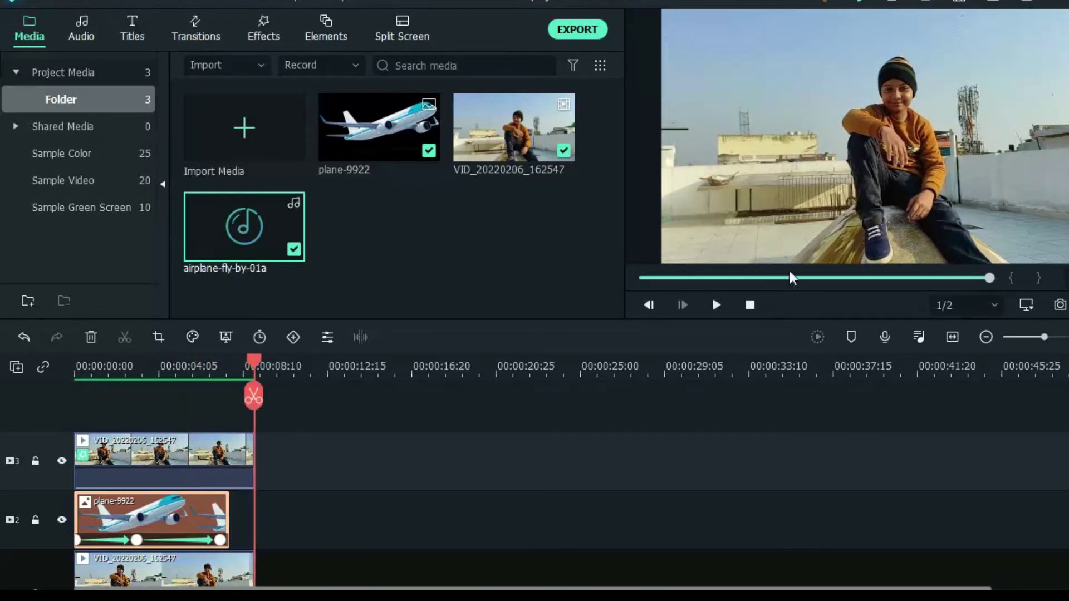
click(749, 305)
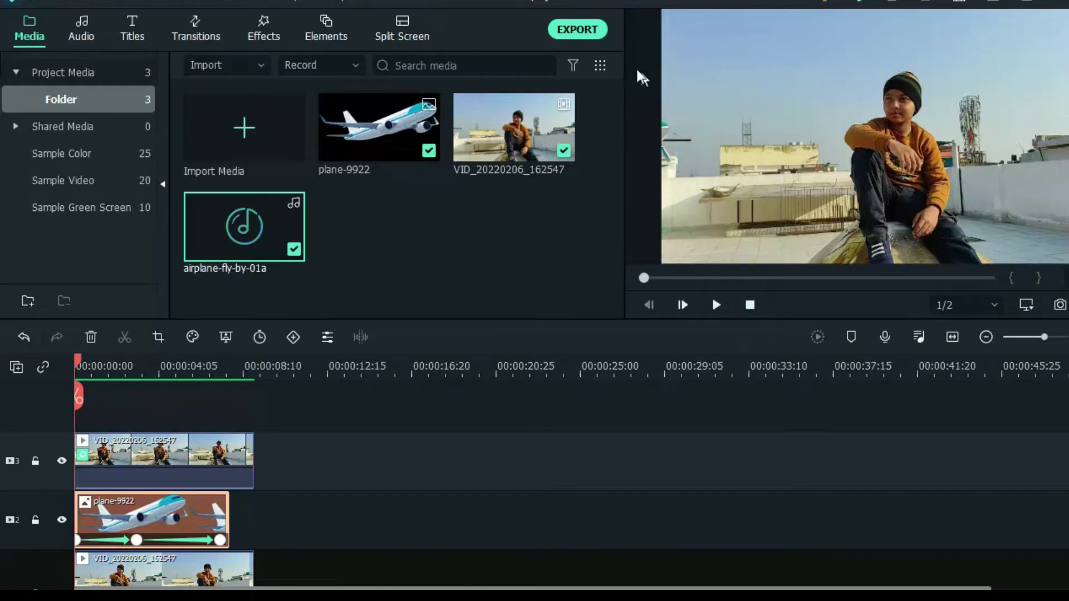
click(577, 28)
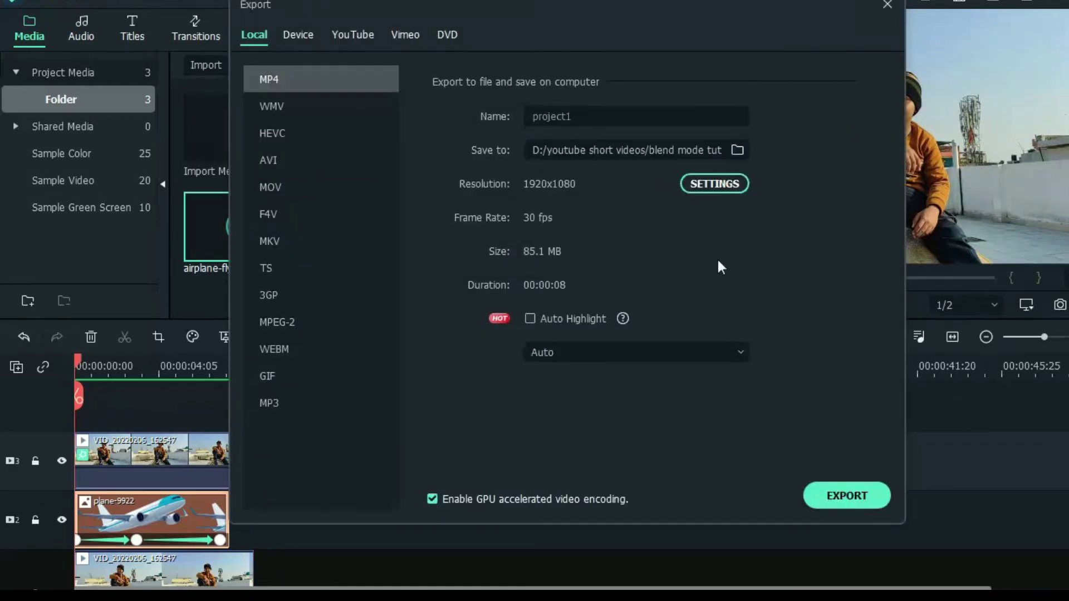
Export project1.mp4 at 1920x1080 with the frame rate set to 60 fps, then close the finished notice.
click(630, 116)
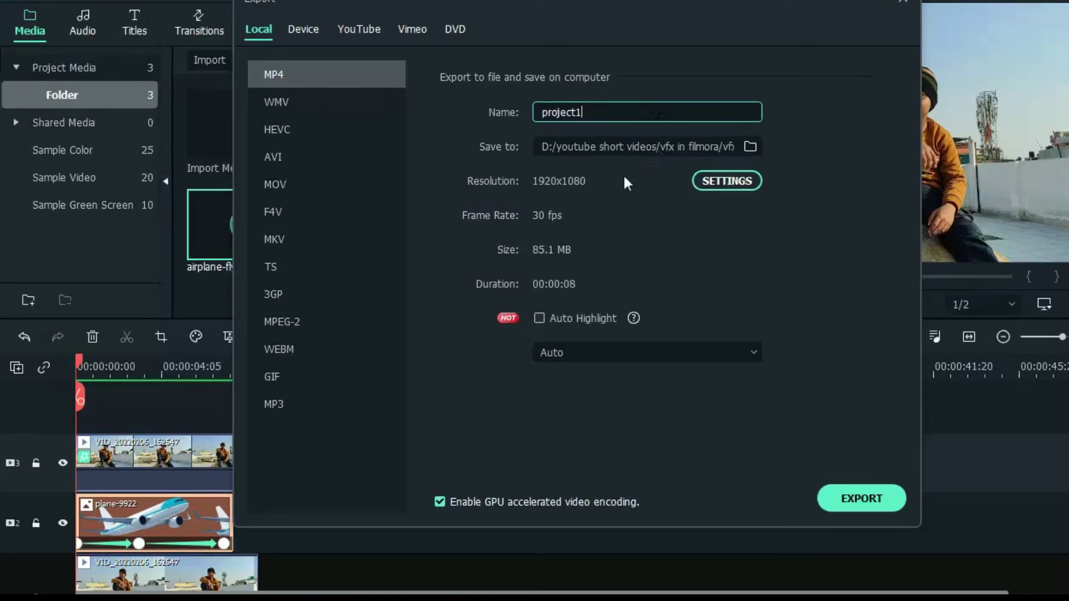
click(706, 186)
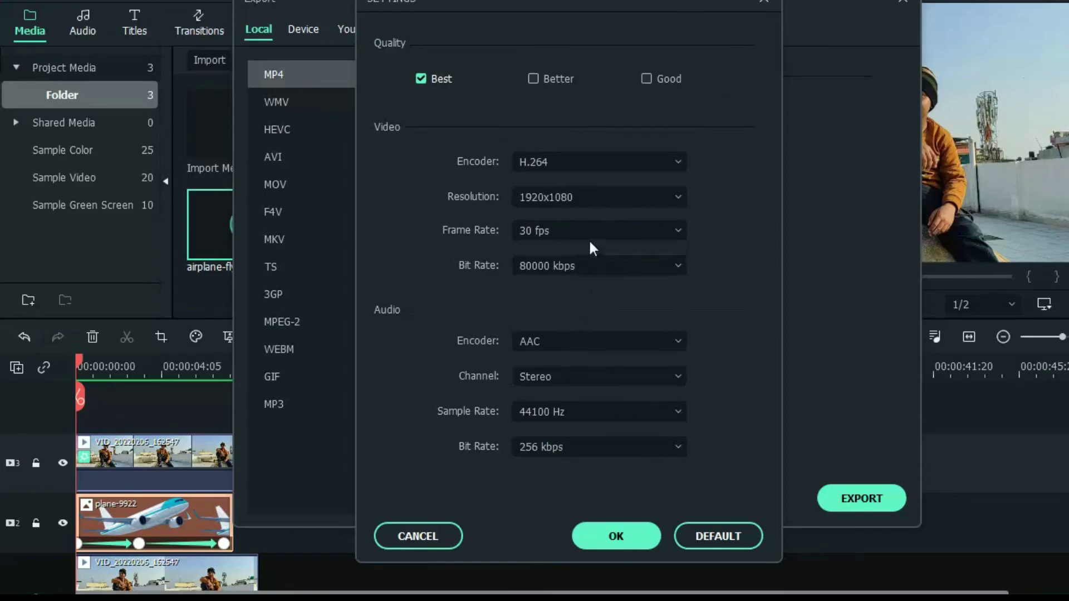
click(590, 233)
click(563, 482)
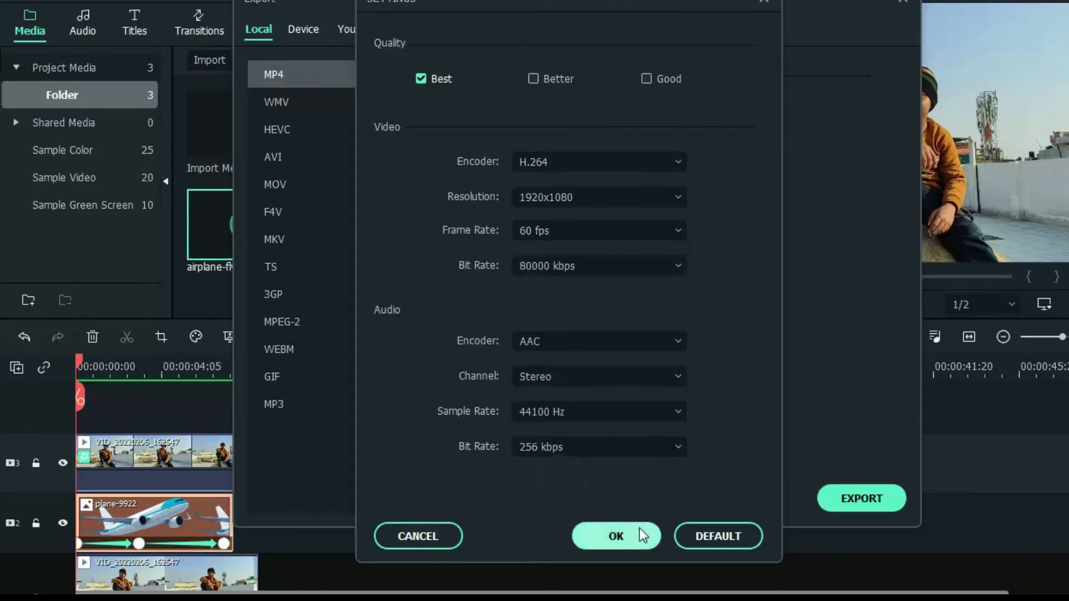
click(620, 539)
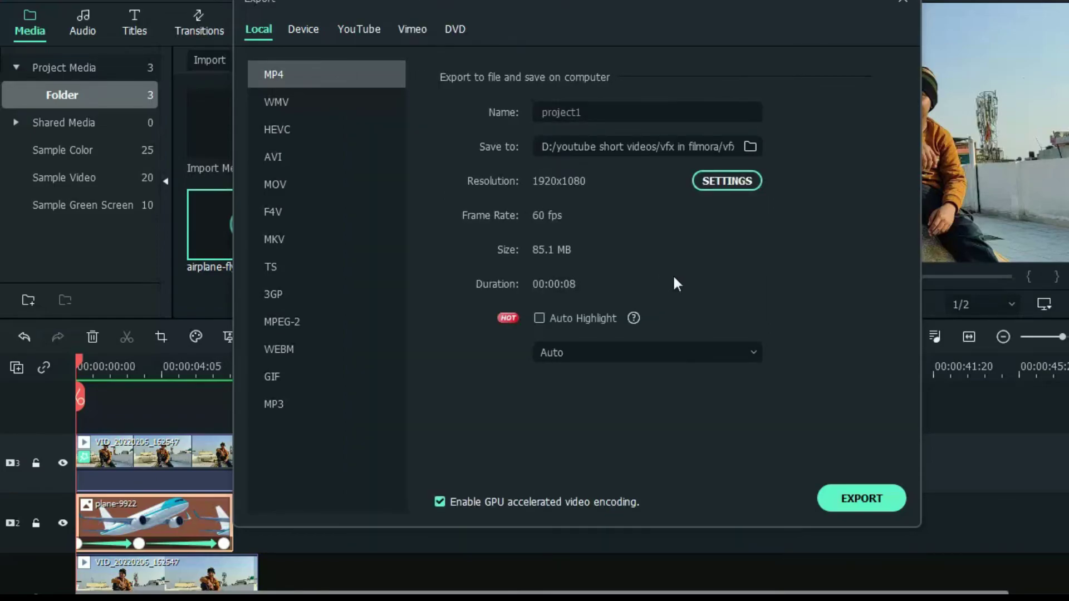
click(865, 499)
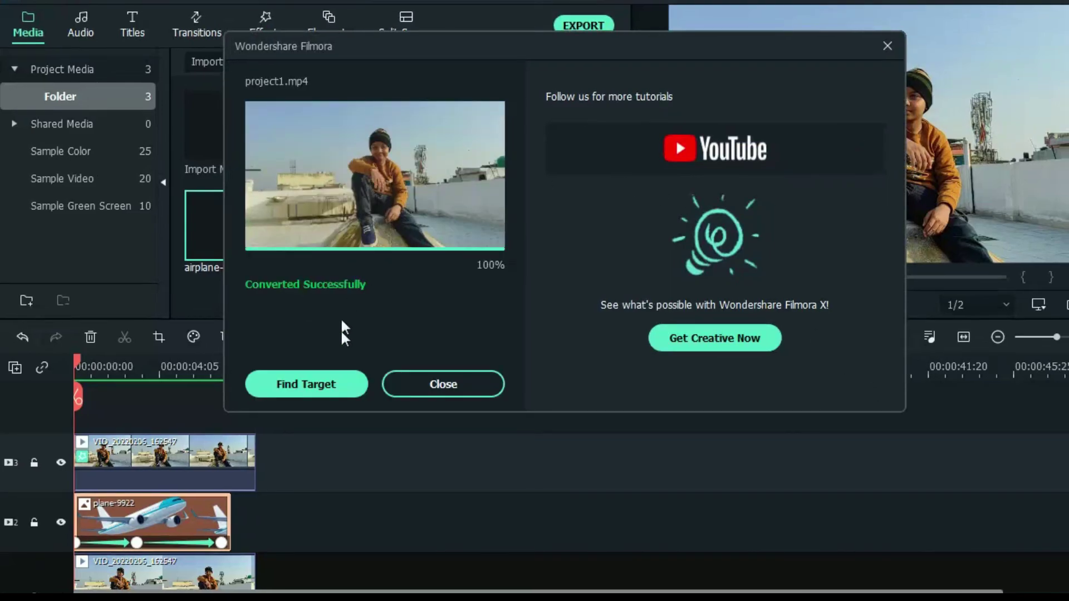
click(429, 378)
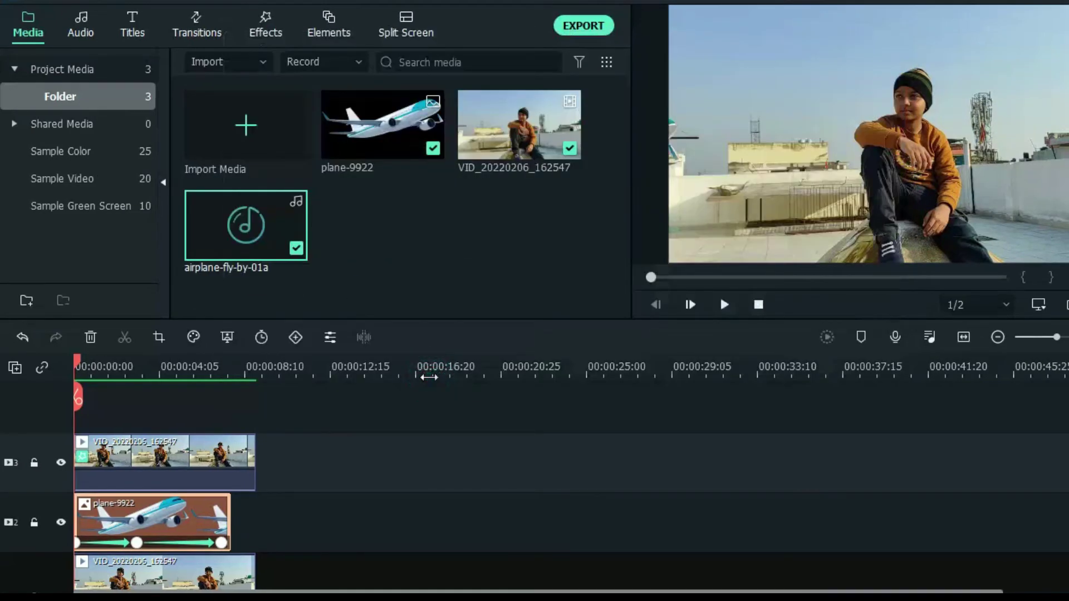